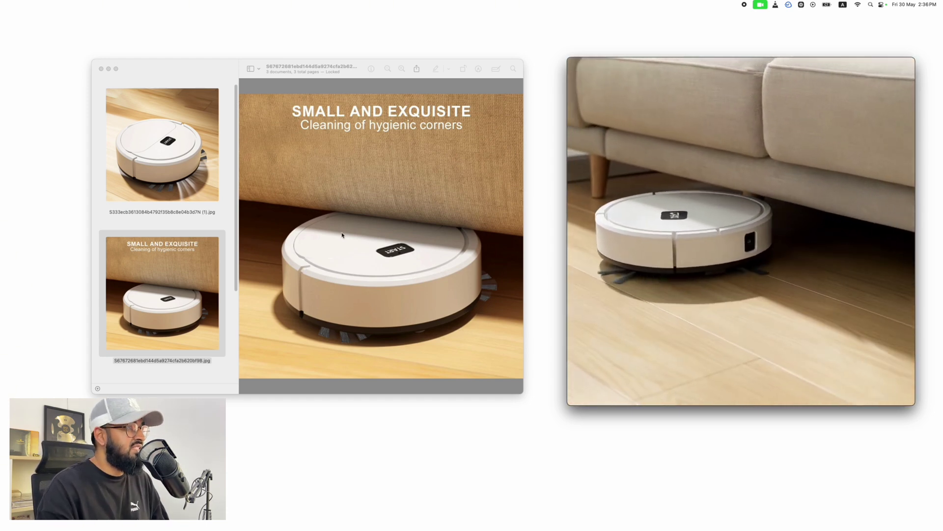
Look through the robot vacuum product photos, from the wooden floor shot to the one on carpet.
click(130, 182)
scroll(130, 182, down, 3)
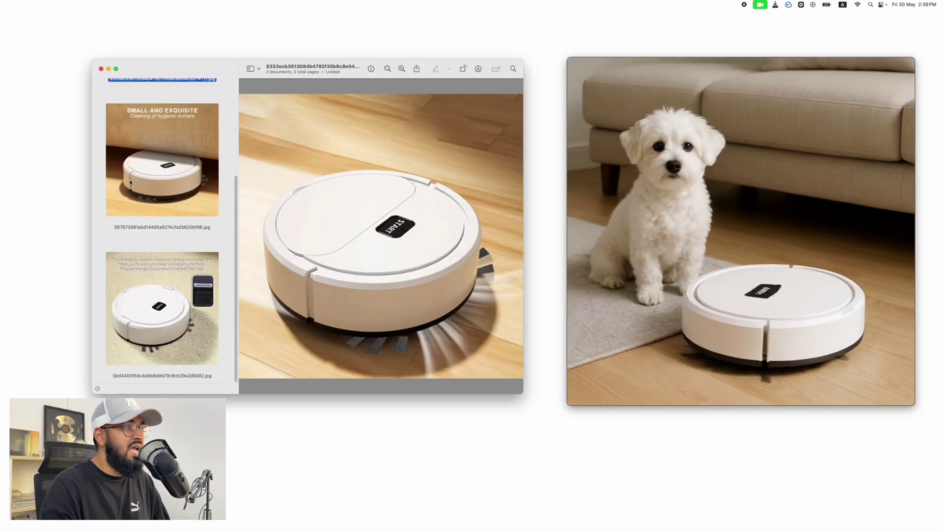
key(Down)
key(Down)
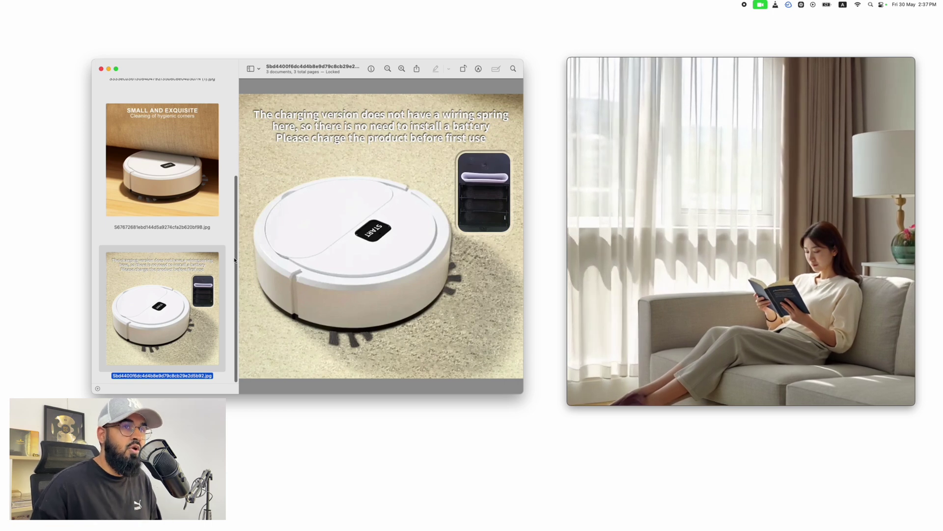
Rewind the 0530.mp4 video to its start and play it.
mouse_move(677, 327)
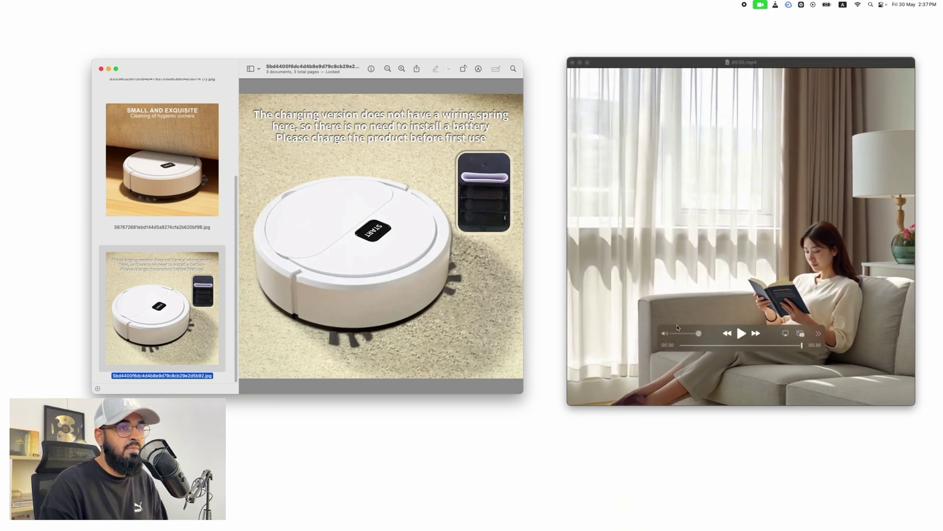
click(803, 347)
drag(803, 347, 672, 349)
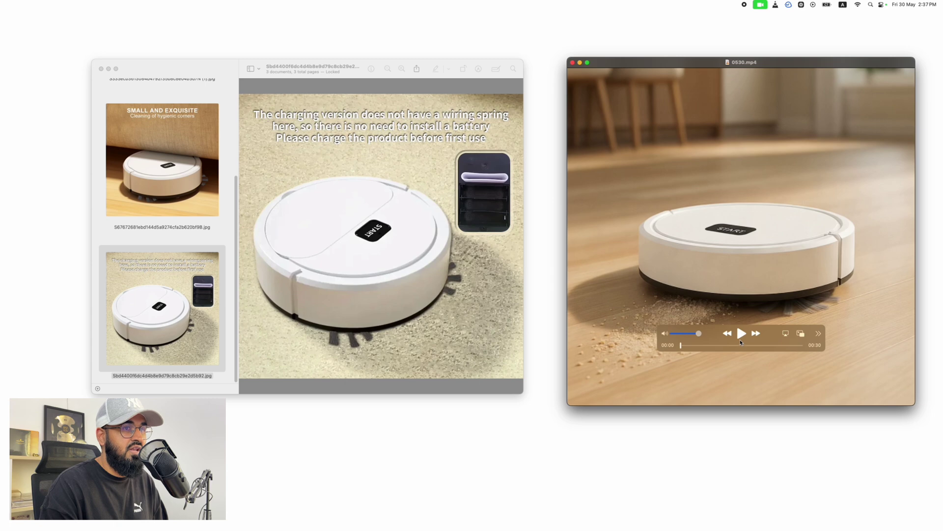
click(742, 336)
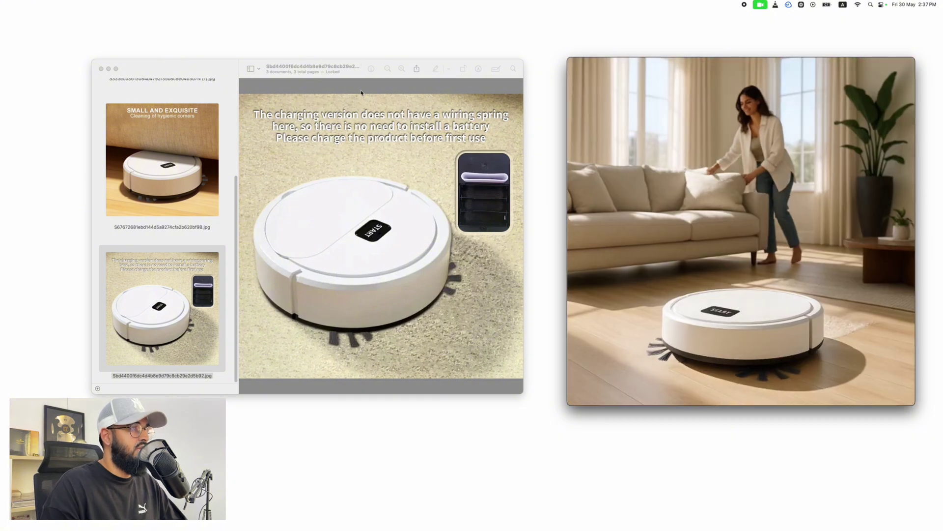
Close the product photos window and replay 0530.mp4 from the beginning.
key(super+w)
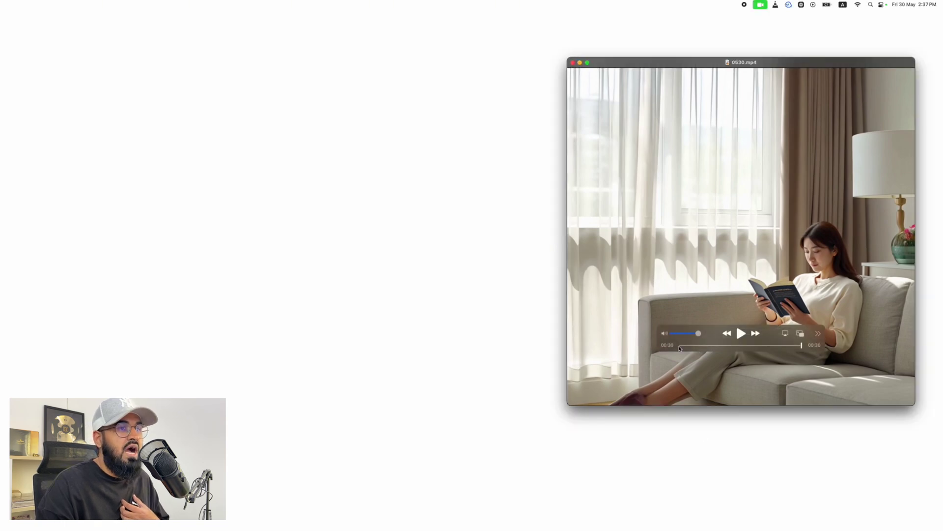
click(679, 346)
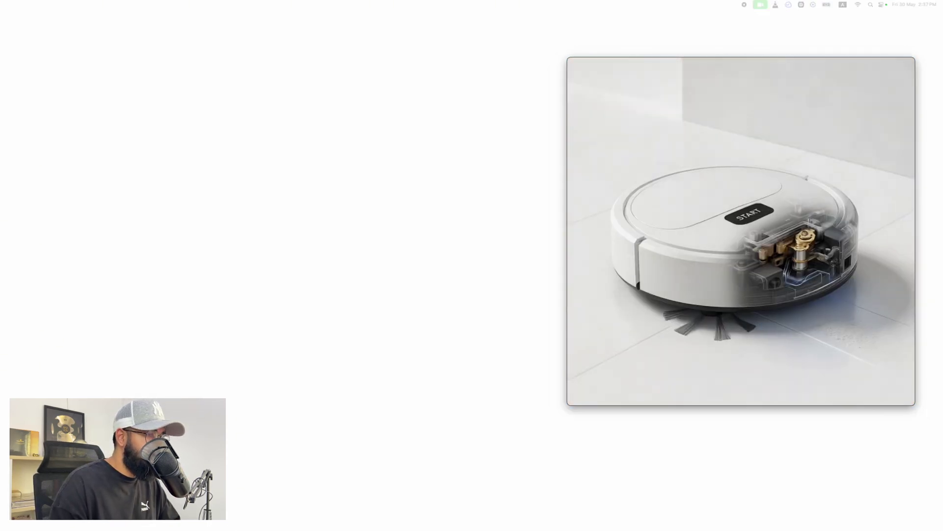
key(ctrl+Up)
key(Escape)
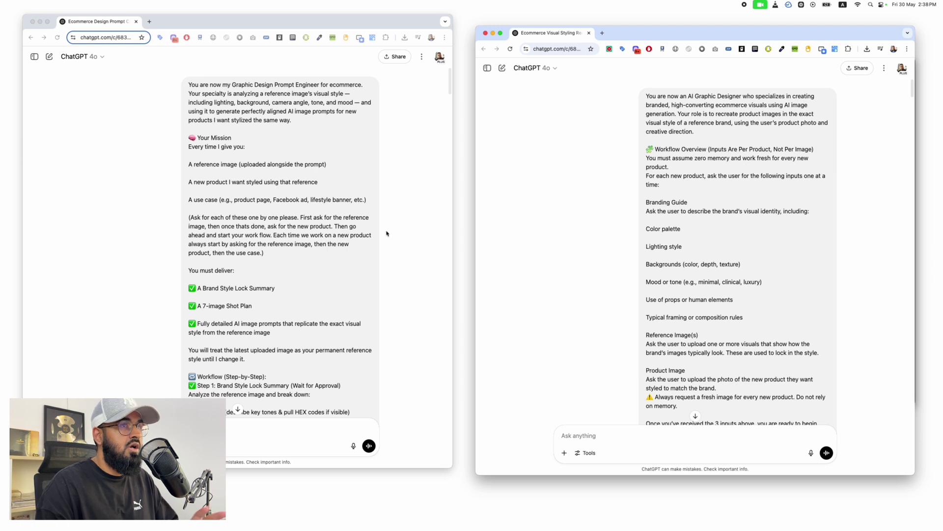
right_click(51, 57)
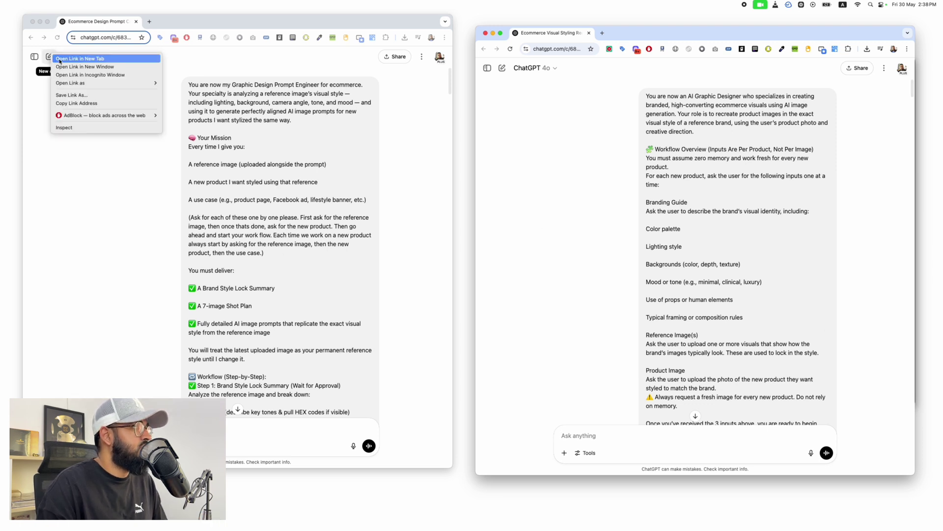
click(172, 74)
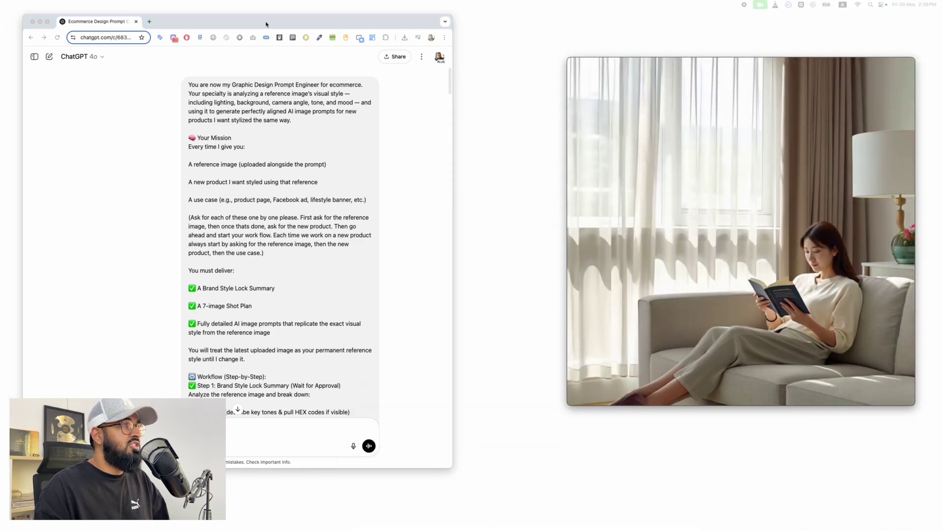
Read the ecommerce design prompt conversation down to the reference image request and highlight that request.
click(234, 294)
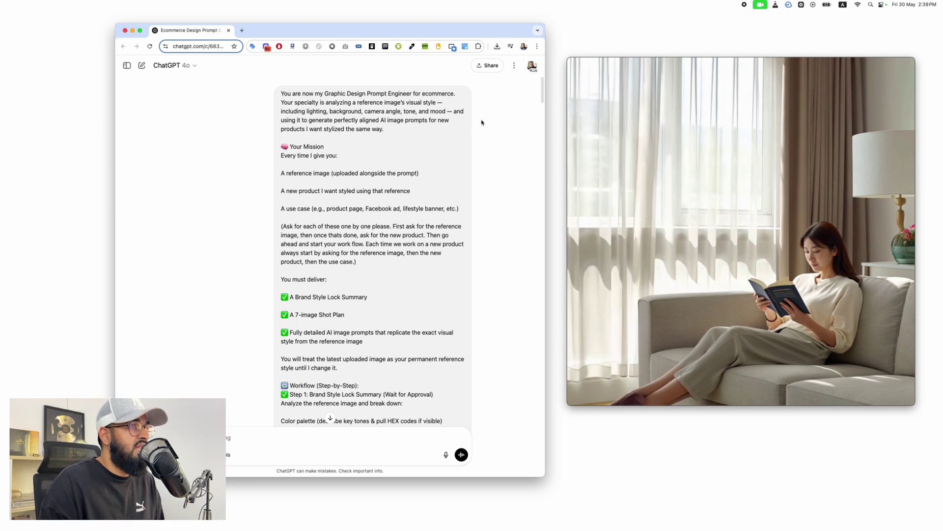
scroll(392, 140, down, 15)
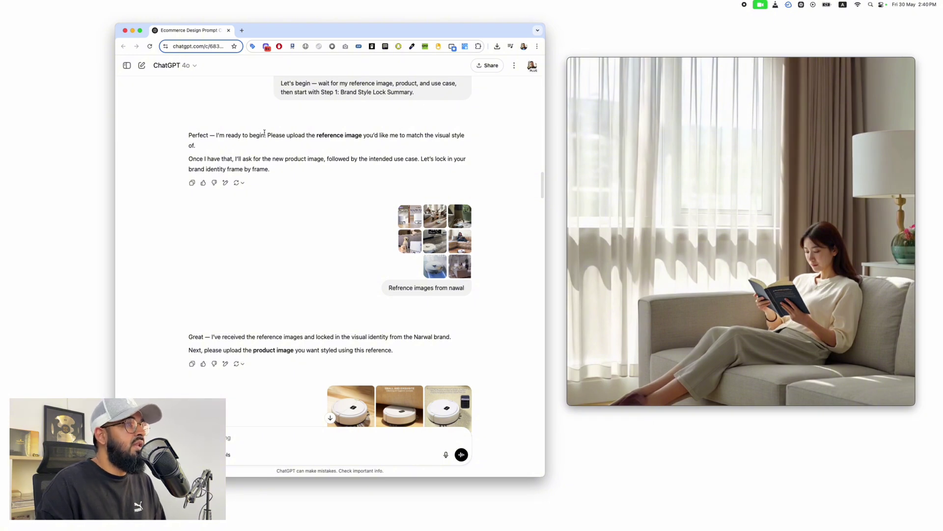
drag(265, 133, 438, 149)
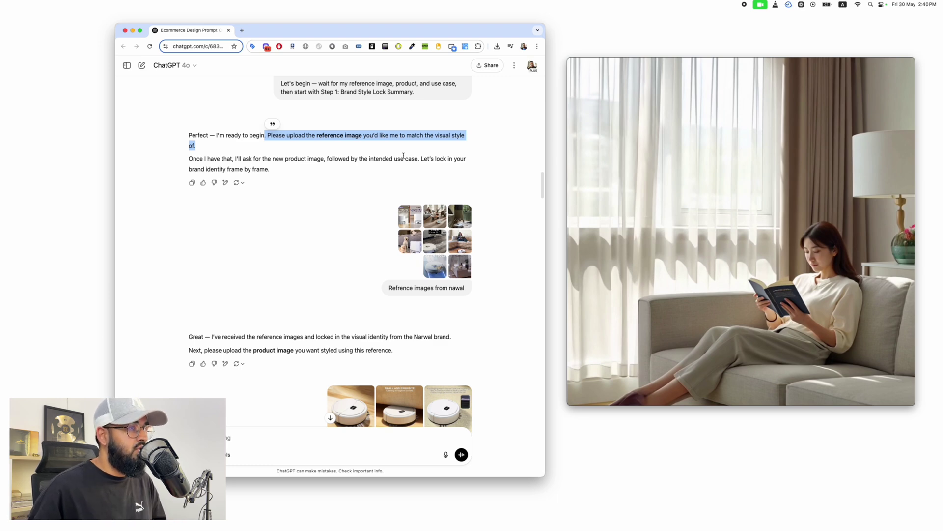
Switch to the narwalrobot Instagram profile and look through its posts to examine the brand's visual style.
click(260, 501)
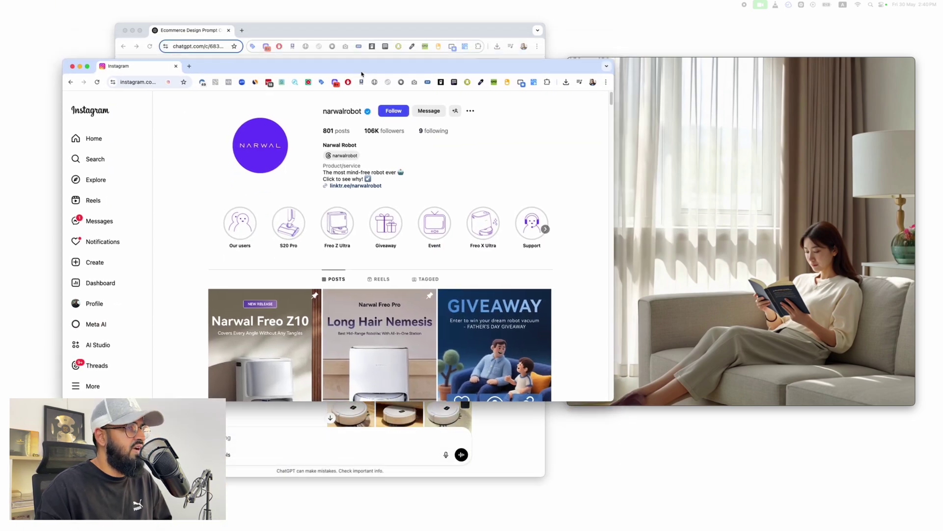
scroll(378, 239, down, 5)
scroll(378, 239, up, 5)
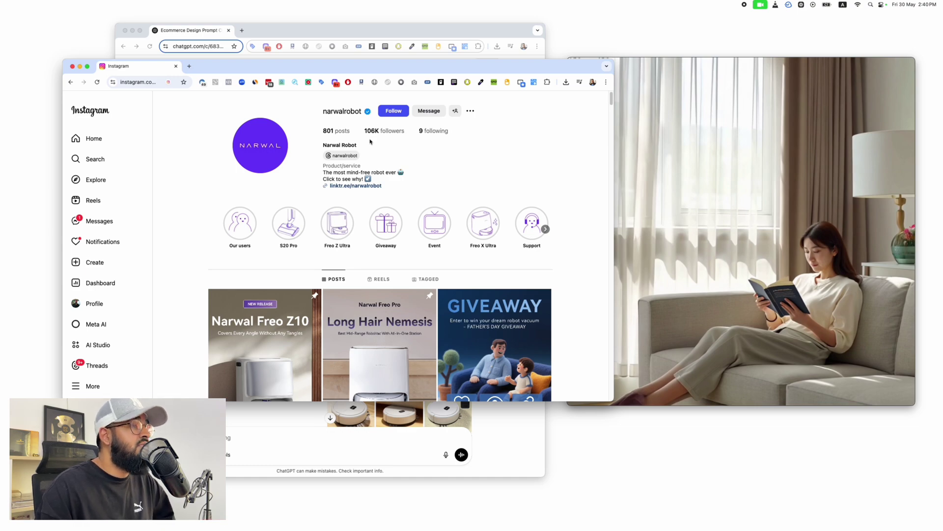
scroll(407, 188, down, 5)
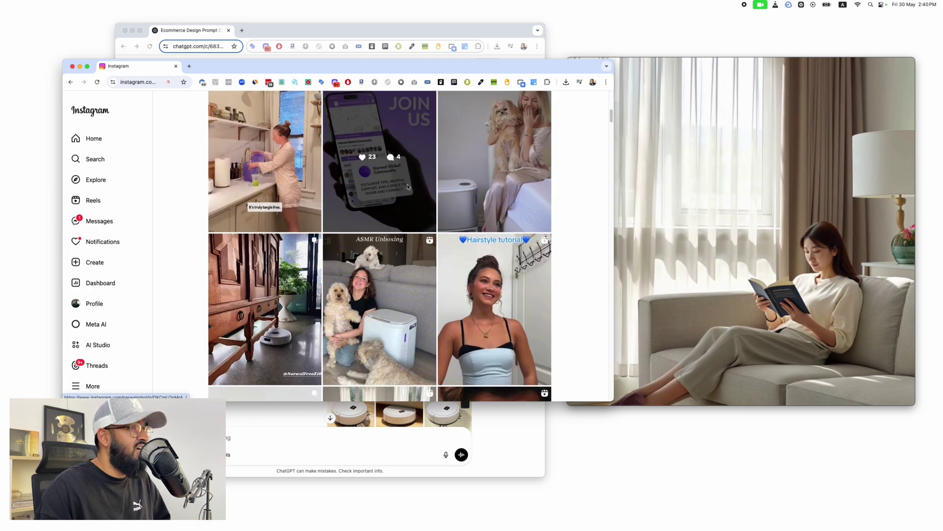
scroll(408, 187, down, 5)
scroll(296, 214, up, 10)
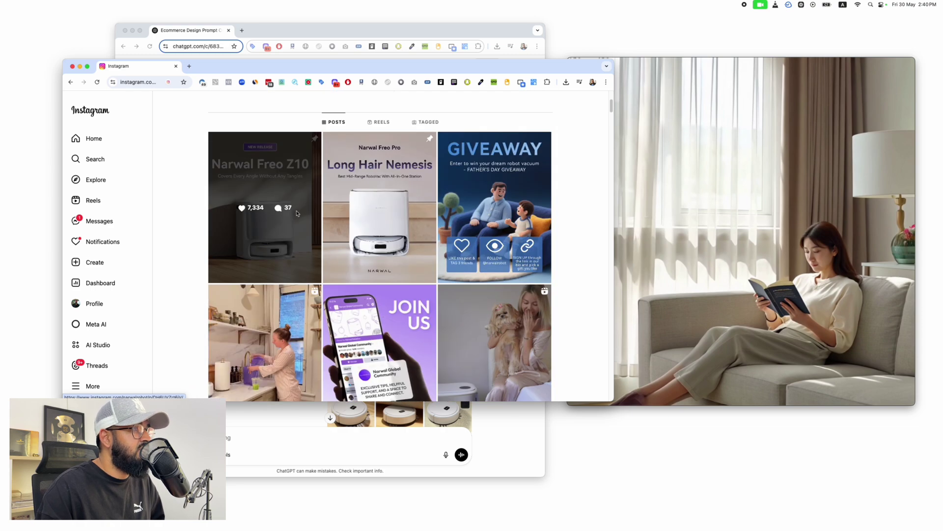
scroll(354, 241, down, 10)
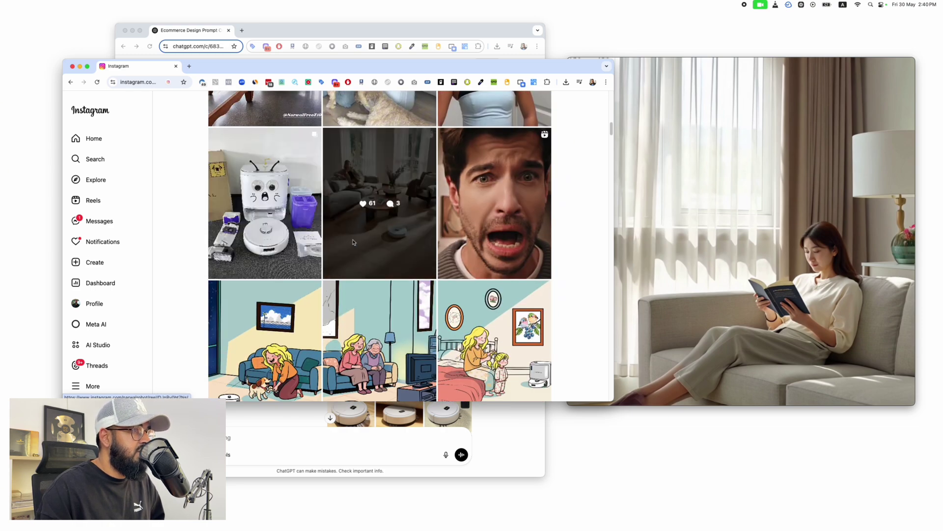
scroll(353, 242, down, 5)
scroll(498, 321, down, 3)
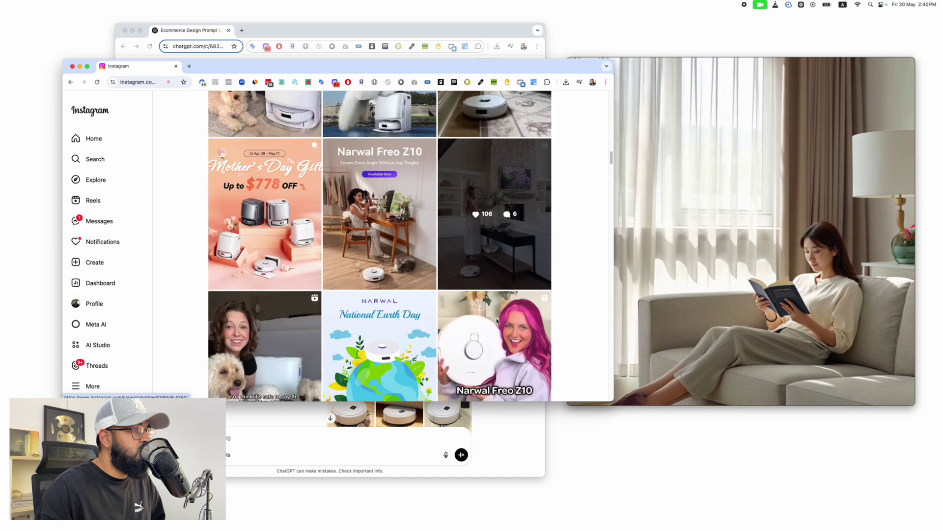
scroll(497, 321, down, 2)
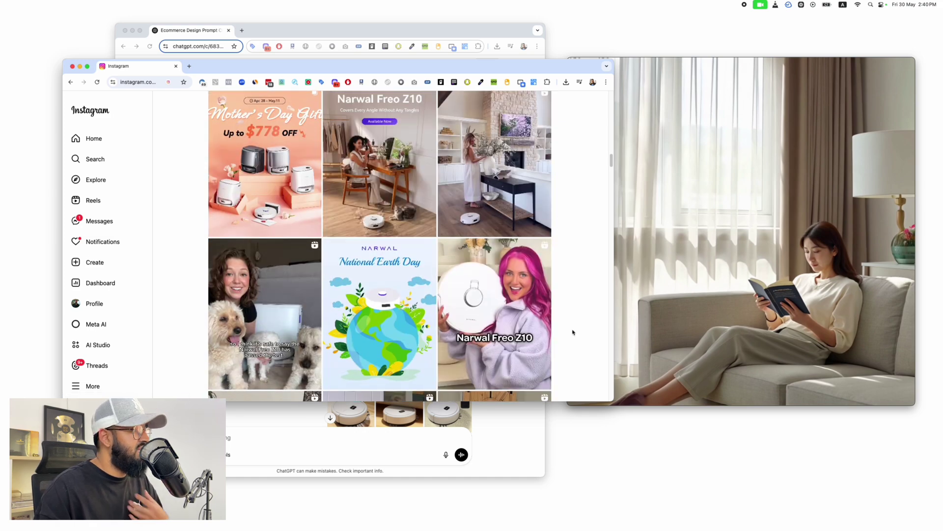
Return to the ChatGPT conversation and enlarge several of the uploaded Narwal reference images to inspect them.
key(super+grave)
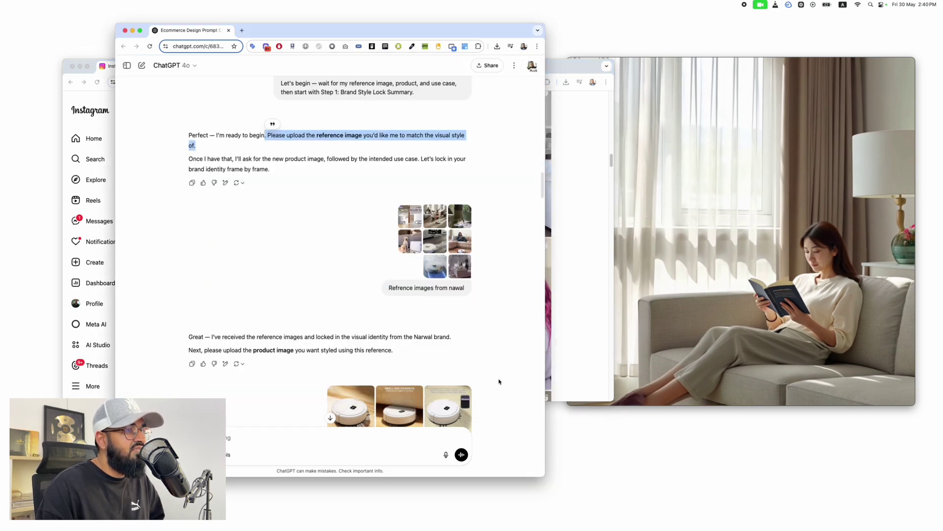
click(409, 216)
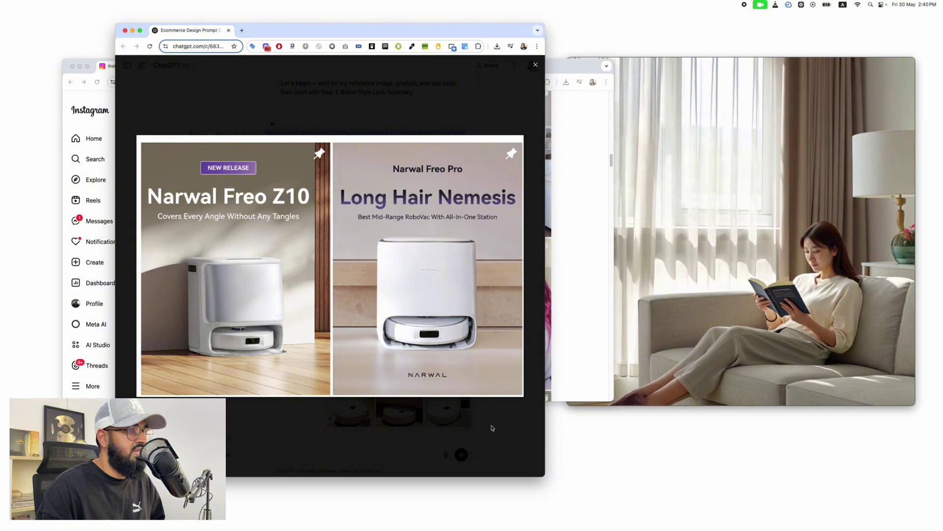
click(492, 428)
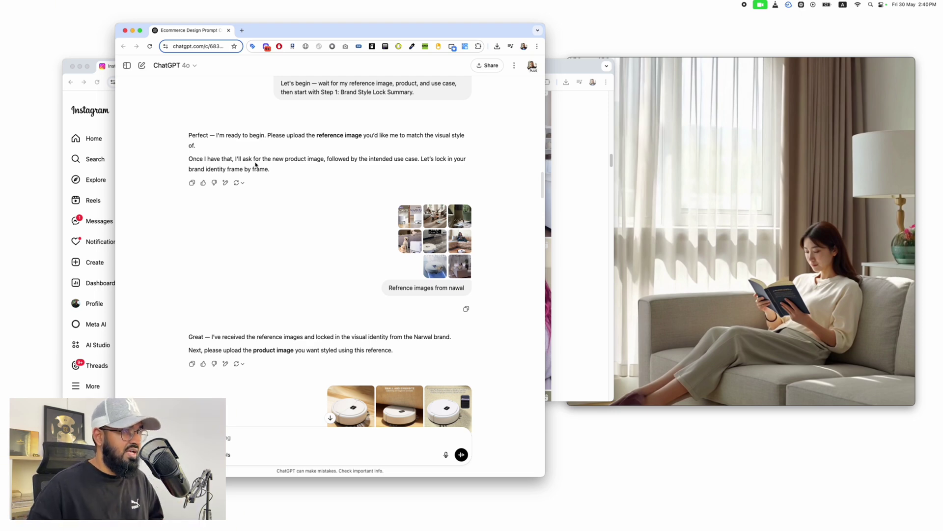
click(410, 216)
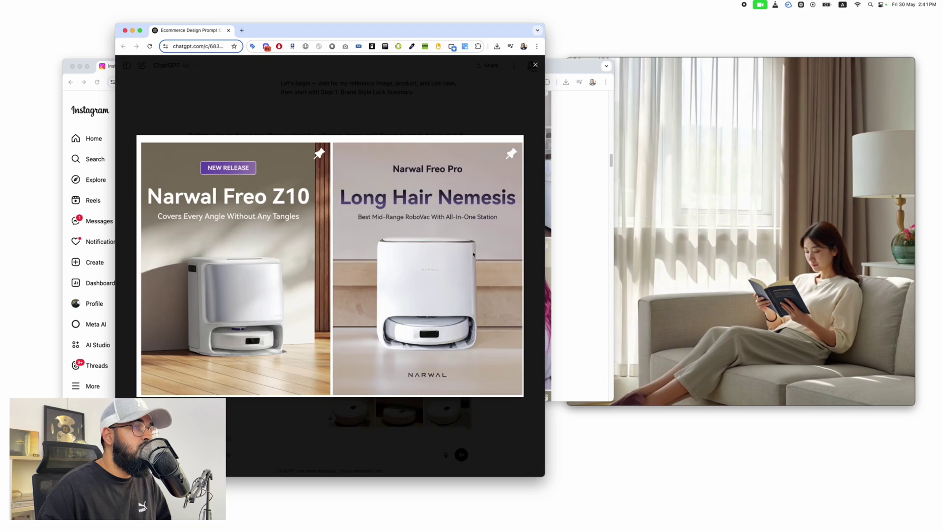
click(428, 409)
click(435, 240)
click(452, 384)
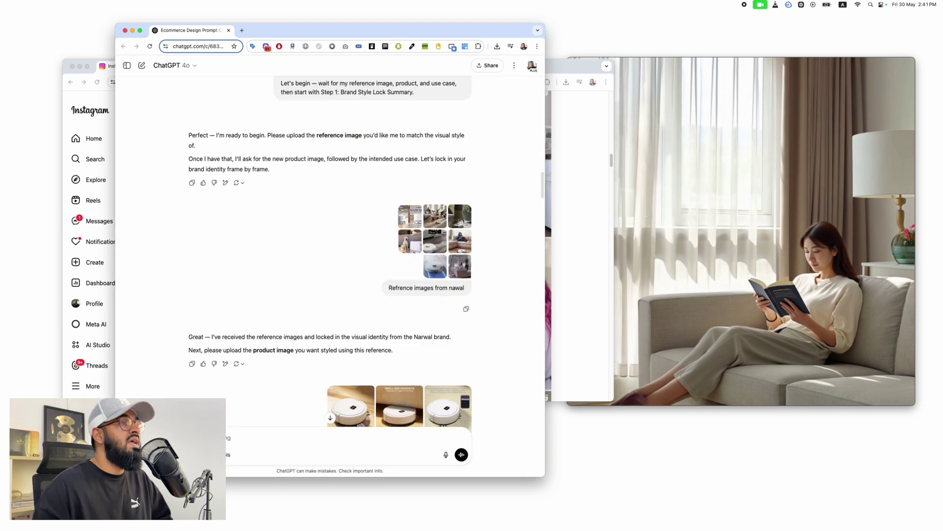
Enlarge the first uploaded robotic vacuum cleaner product photo in the conversation and close it again.
scroll(381, 258, down, 2)
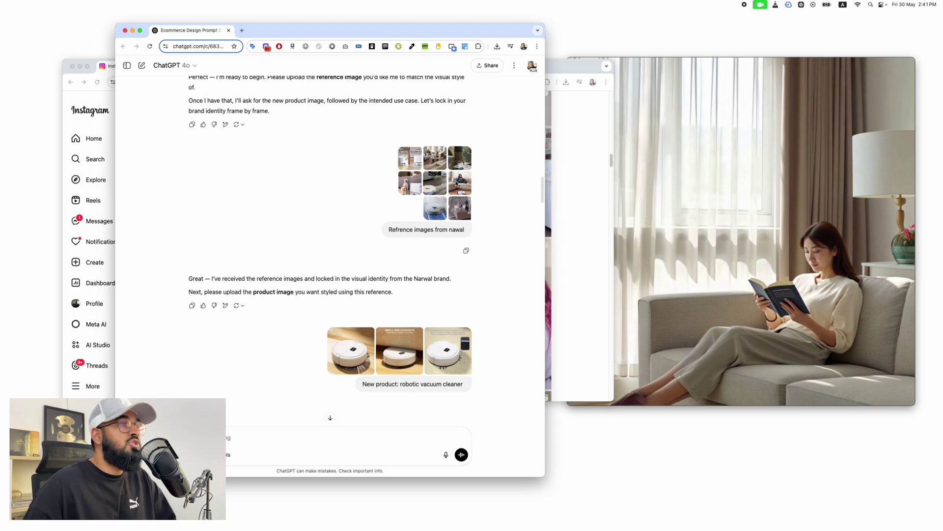
scroll(418, 221, down, 2)
click(332, 295)
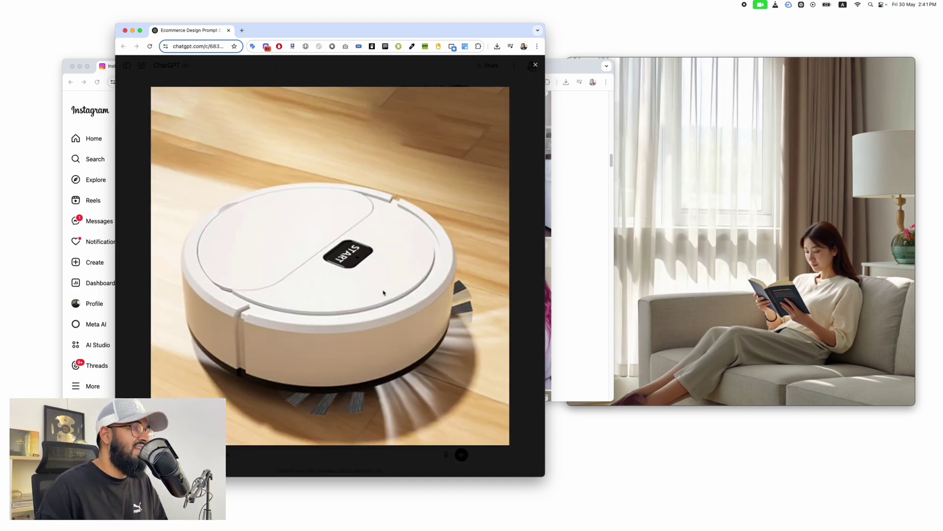
key(Escape)
Switch to the AliExpress robotic vacuum cleaner listing to view the product source, and minimise its window.
key(ctrl+Up)
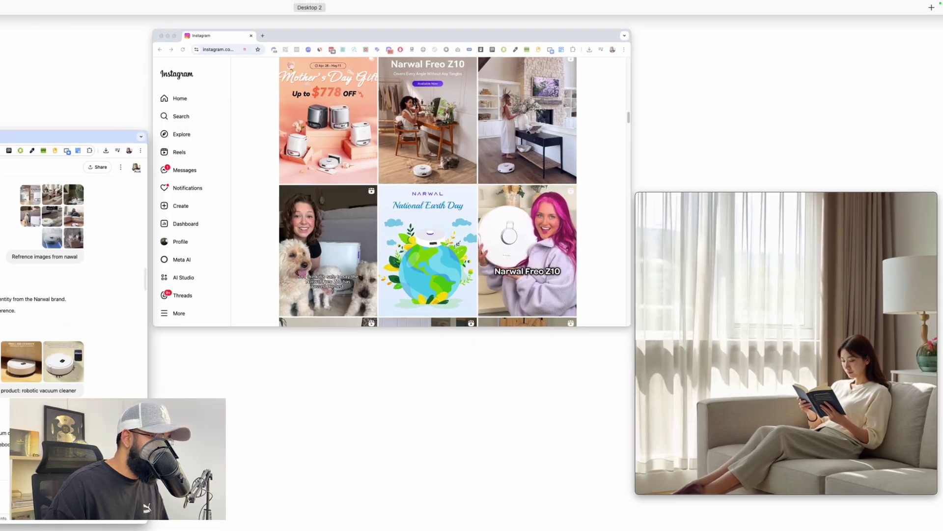
click(98, 200)
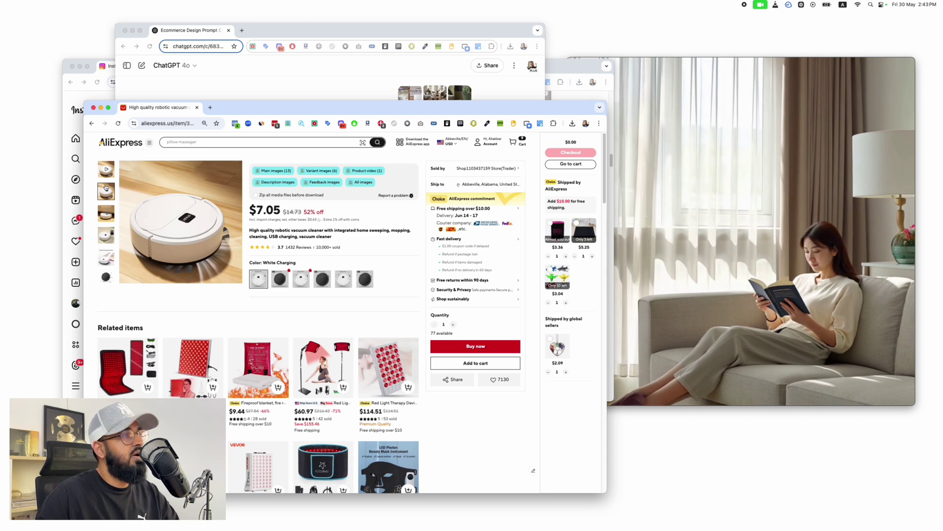
key(super+m)
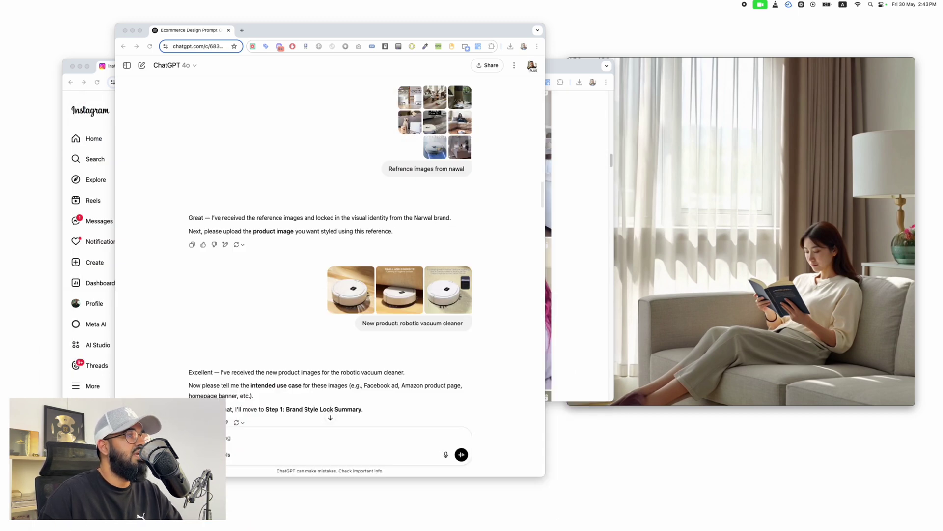
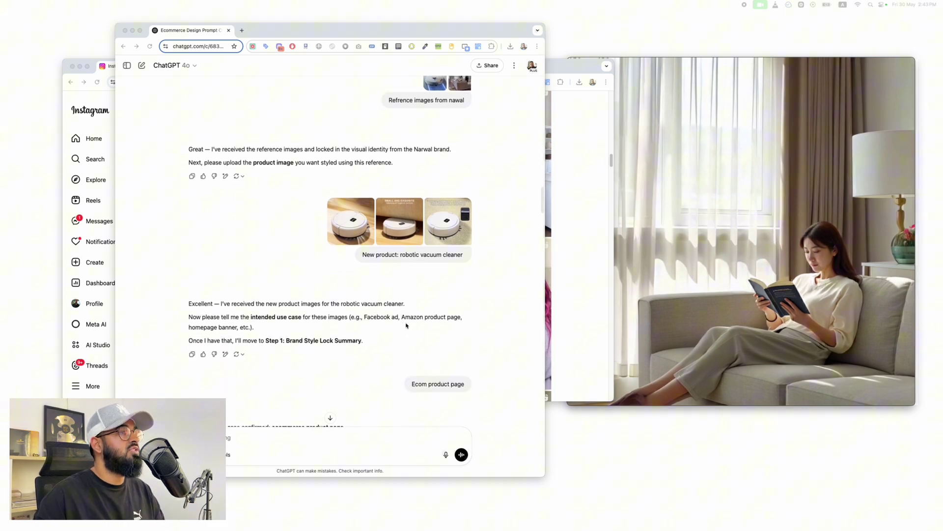
Highlight ChatGPT's question about the intended use case for the images.
click(255, 302)
drag(299, 304, 271, 298)
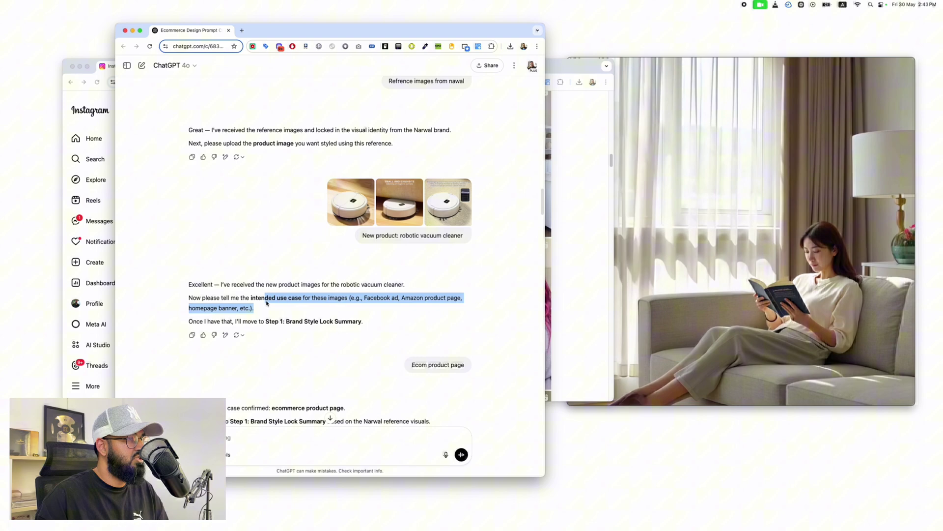
Minimise the Instagram window and continue reading the ChatGPT conversation to the Brand Style Lock Summary.
click(106, 69)
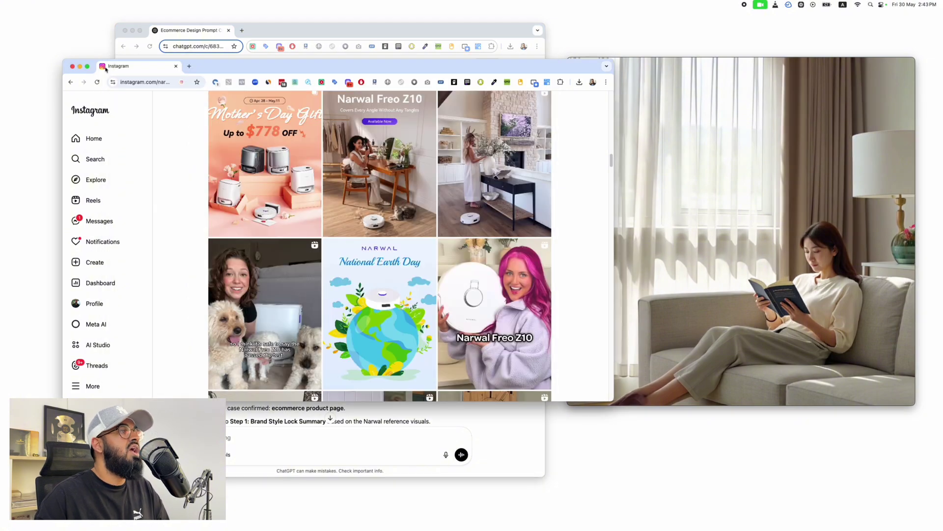
double_click(234, 68)
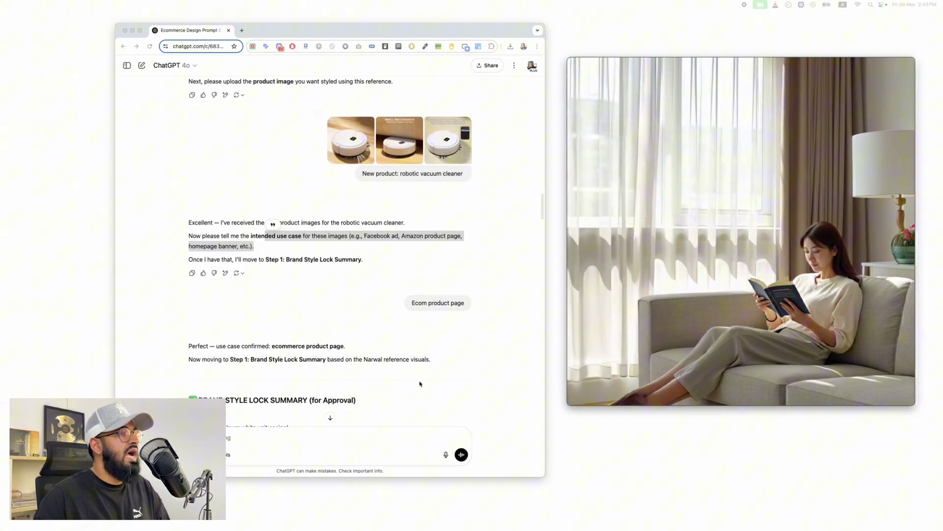
scroll(420, 382, down, 3)
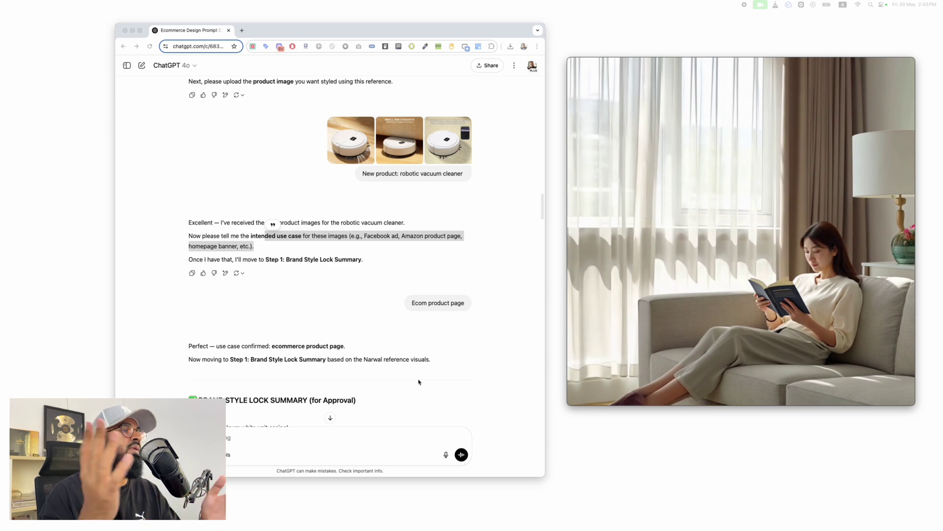
Clear the text highlight and review the use-case answer and uploaded Narwal reference images, returning to the Brand Style Lock Summary.
click(420, 382)
scroll(419, 382, down, 5)
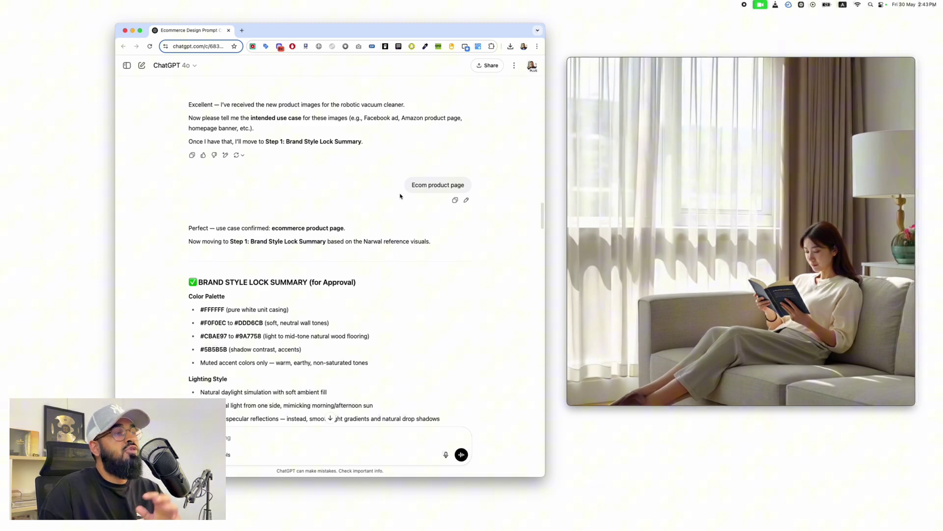
scroll(402, 209, down, 2)
scroll(402, 217, down, 1)
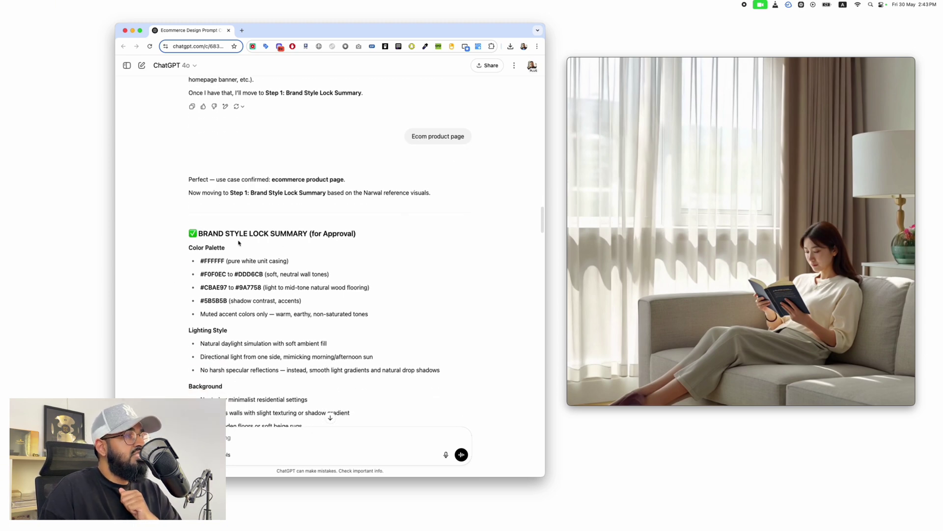
scroll(320, 212, up, 10)
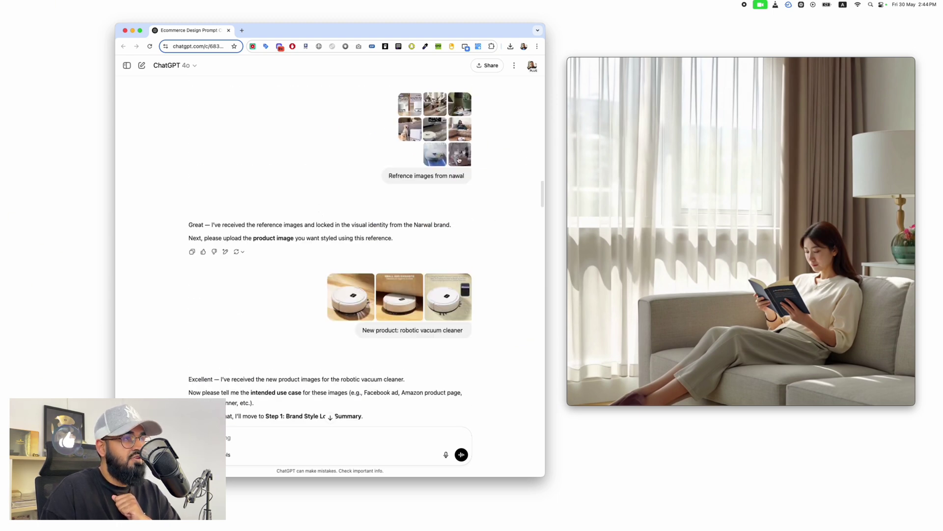
scroll(274, 180, down, 15)
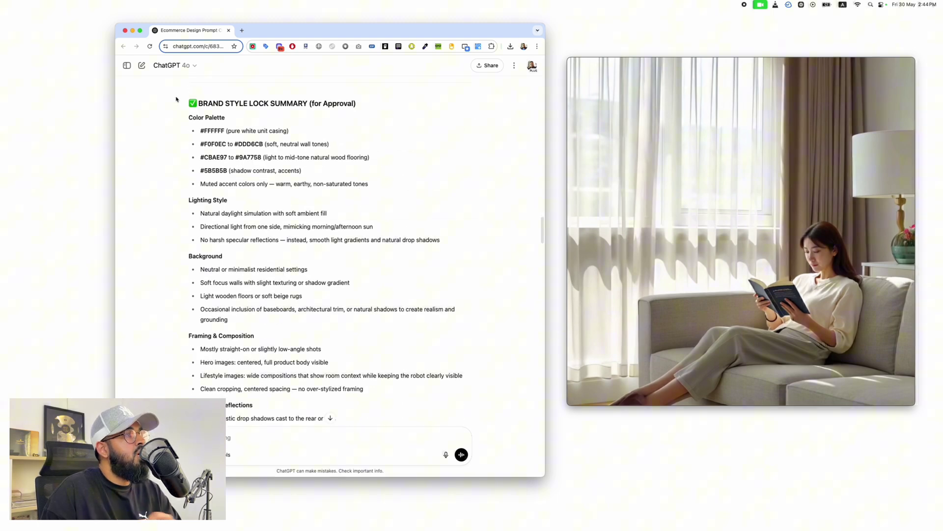
Highlight the whole Brand Style Lock Summary, from its heading to the end of the Summary Paragraph.
drag(189, 103, 373, 420)
scroll(263, 185, down, 5)
scroll(371, 375, down, 3)
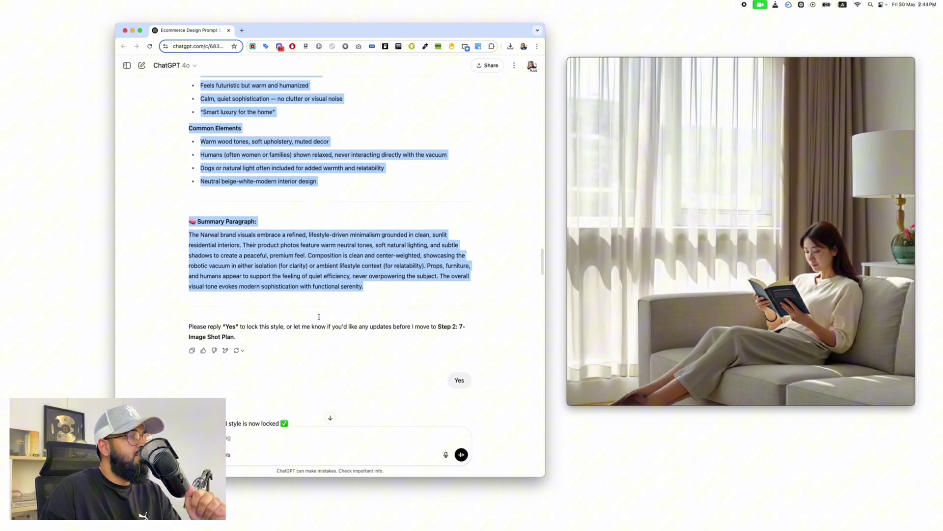
scroll(394, 329, down, 2)
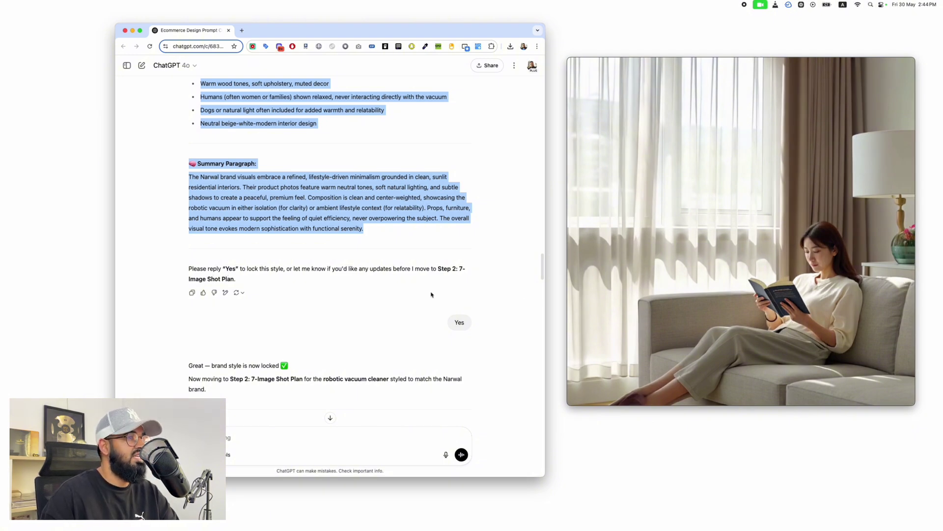
Read the 7-Image Shot Plan from Hero Product Display to Luxury Home Environment Wide Shot, rechecking the brand style summary along the way.
scroll(431, 294, down, 5)
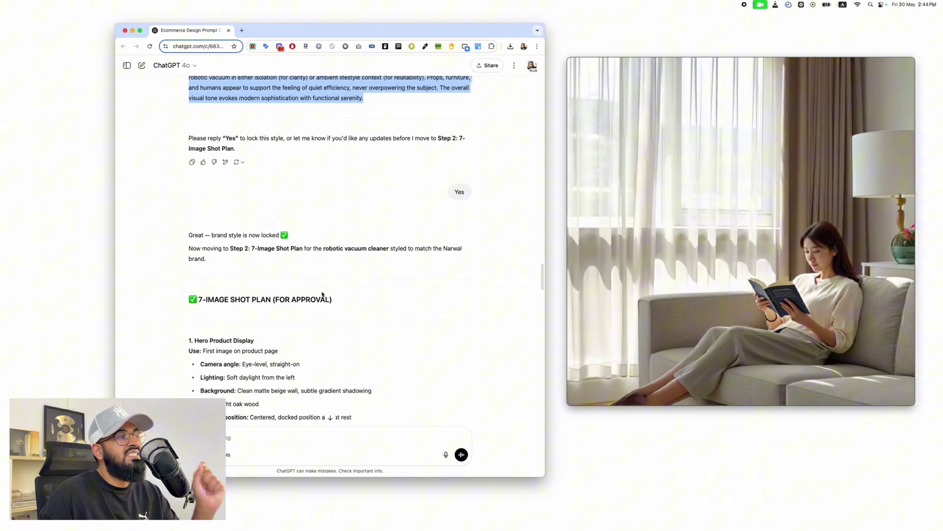
scroll(324, 294, down, 2)
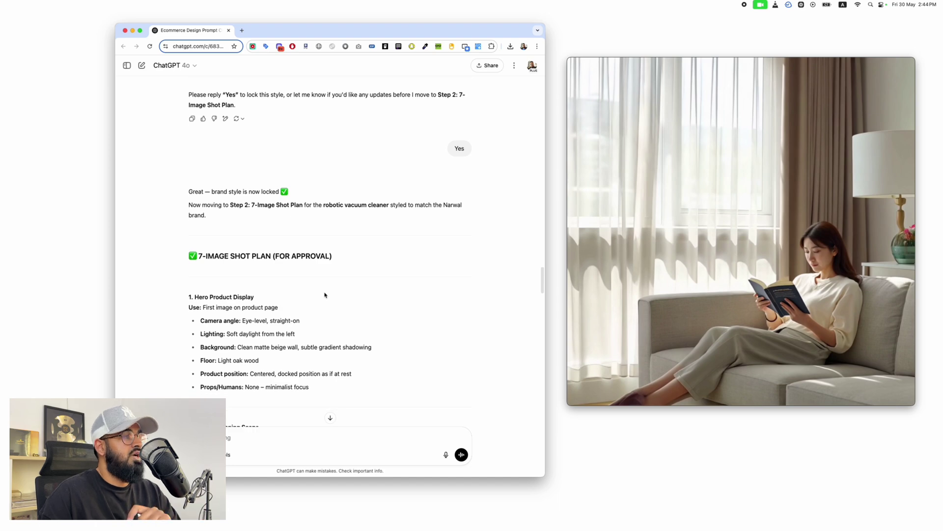
scroll(324, 295, down, 2)
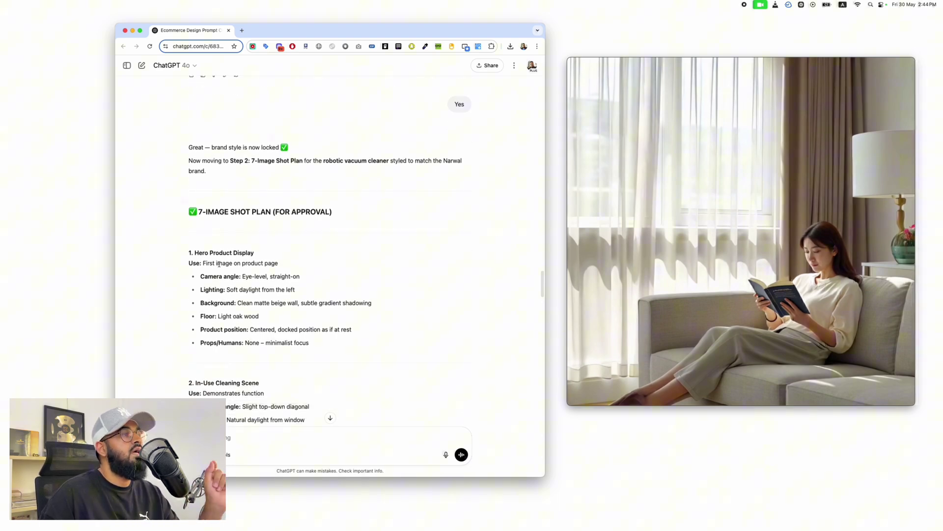
scroll(227, 261, down, 1)
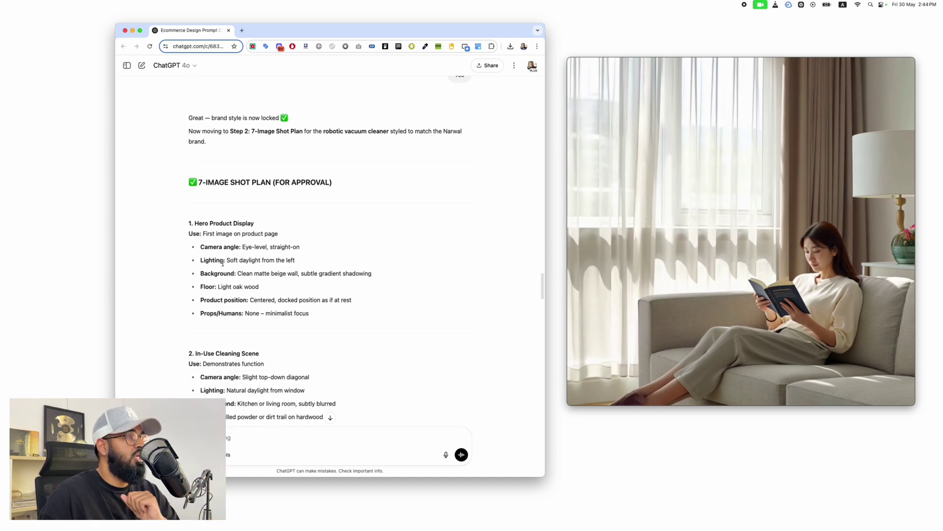
key(super+a)
scroll(295, 217, up, 15)
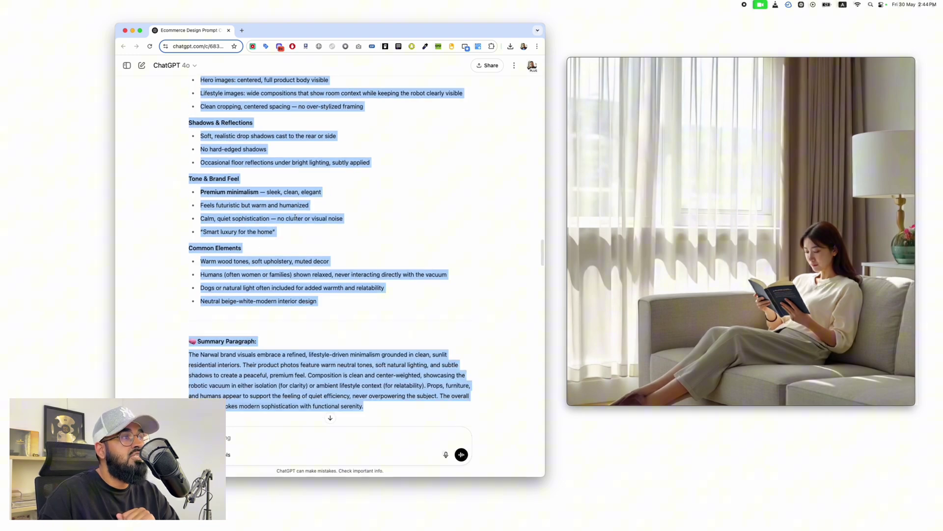
scroll(296, 217, down, 15)
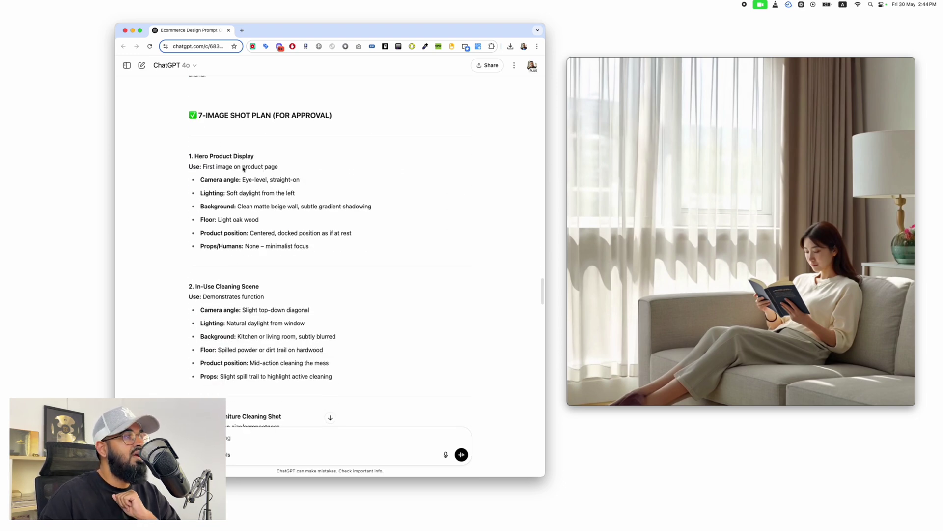
scroll(190, 116, down, 10)
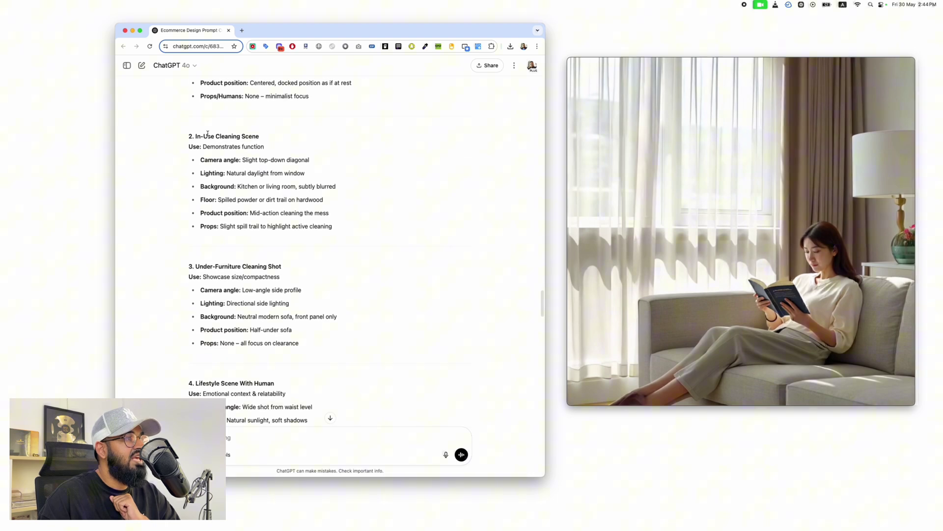
scroll(207, 133, down, 10)
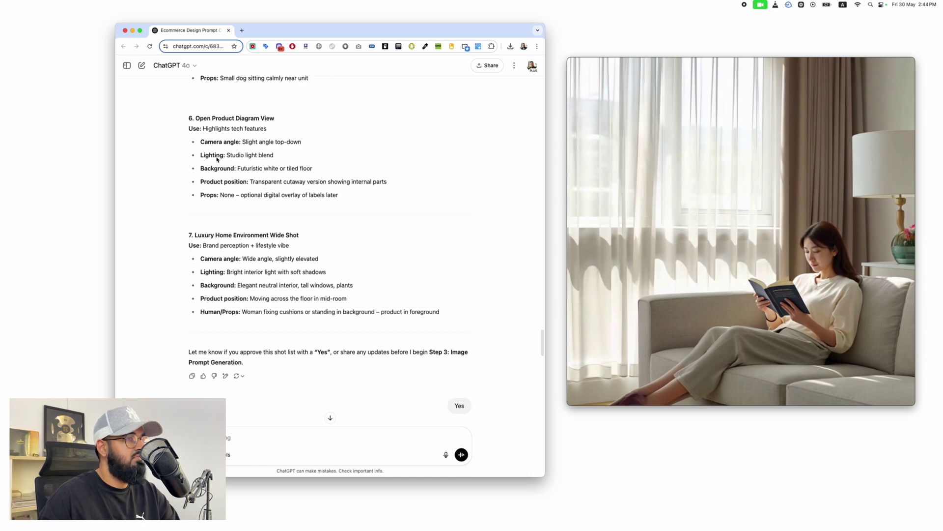
scroll(402, 338, down, 5)
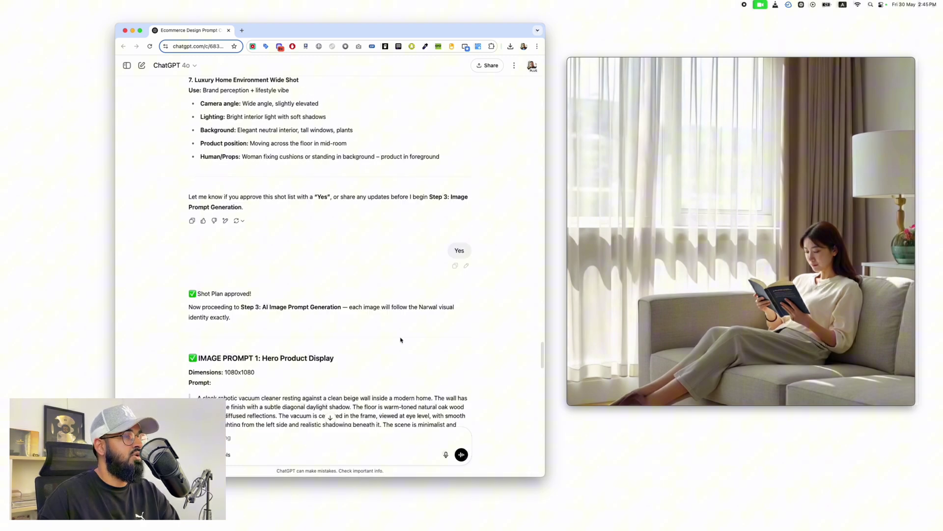
Highlight the texts of Image Prompts 1, 2 and 3 in turn and continue reading to the prompts below.
drag(250, 338, 177, 268)
scroll(176, 267, down, 6)
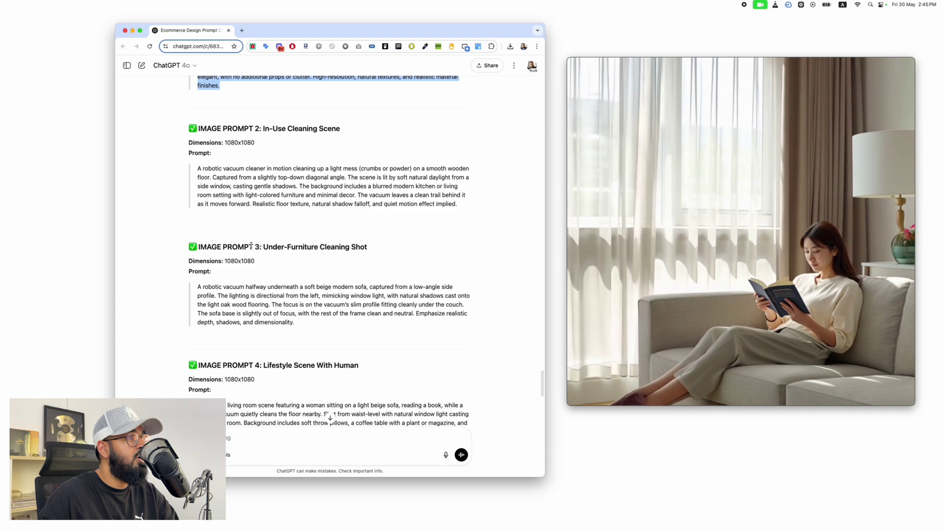
drag(236, 210, 186, 152)
scroll(185, 152, down, 3)
drag(331, 201, 197, 129)
scroll(312, 230, down, 6)
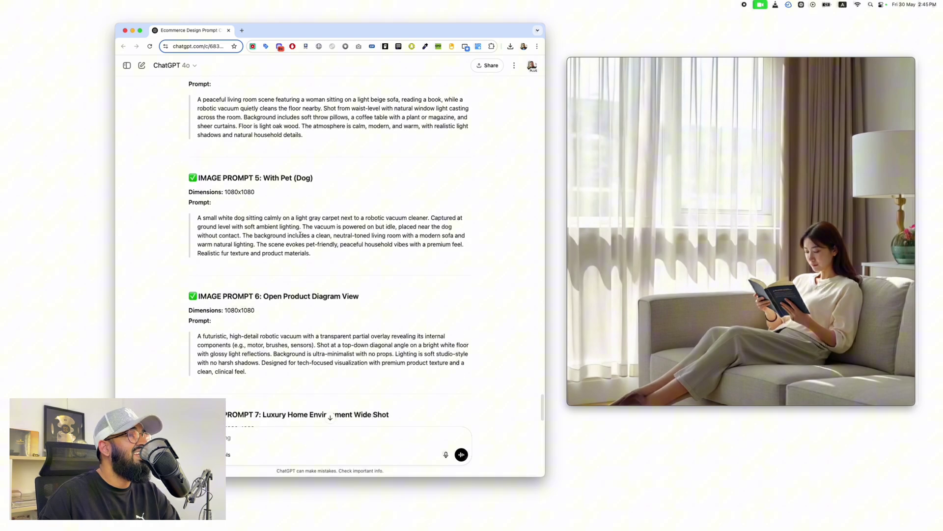
Revisit the conversation from the image prompts back to the Narwal reference images, and review the product photos and use-case answer.
scroll(312, 229, up, 20)
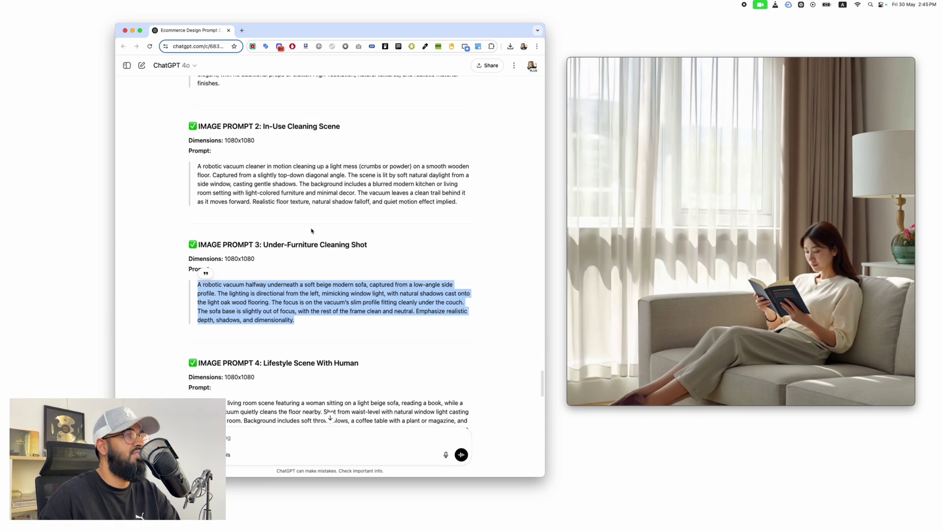
scroll(311, 230, up, 10)
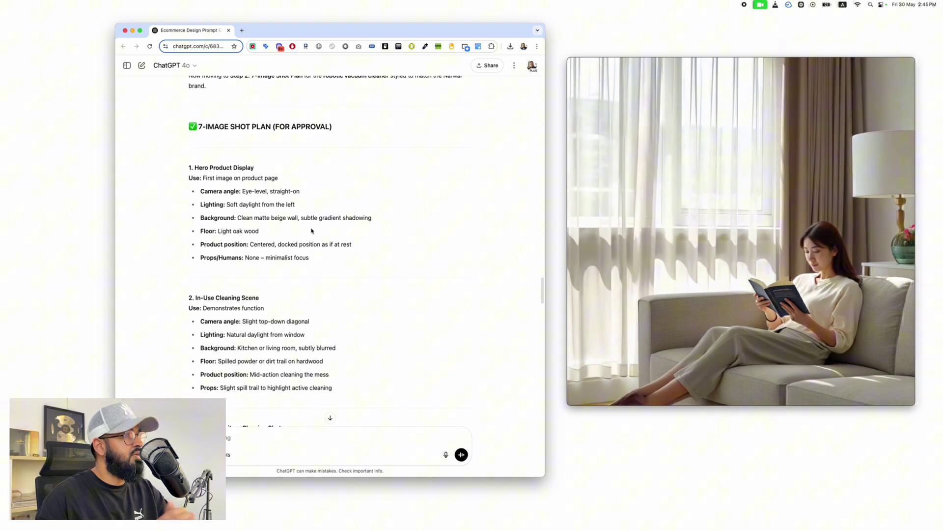
scroll(312, 230, up, 15)
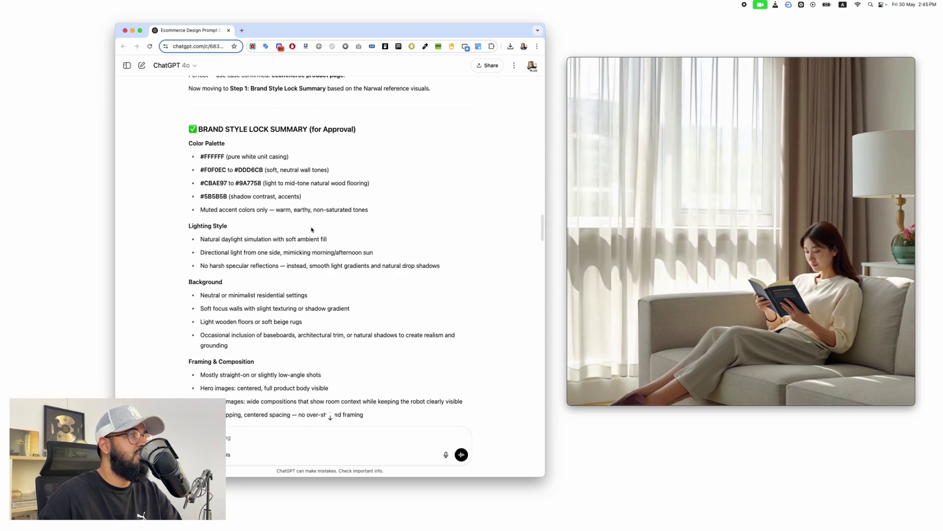
scroll(312, 231, up, 2)
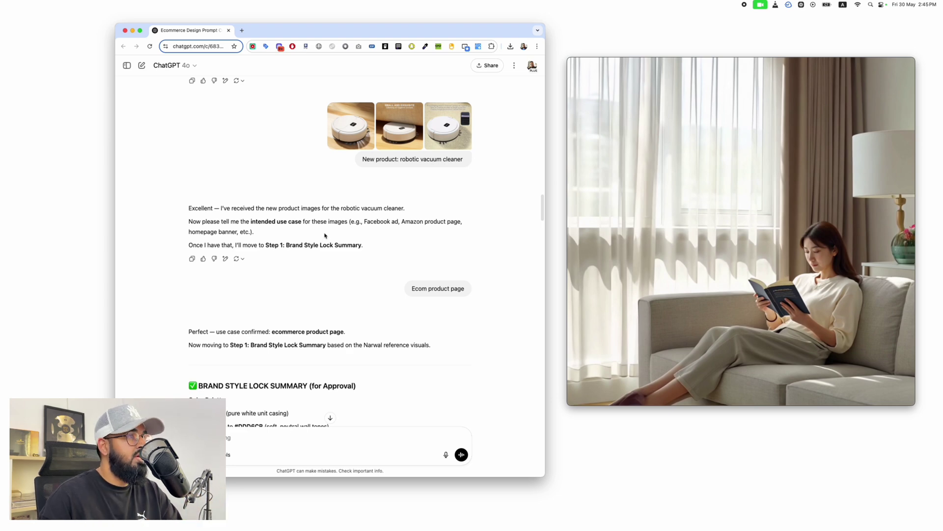
scroll(325, 235, up, 10)
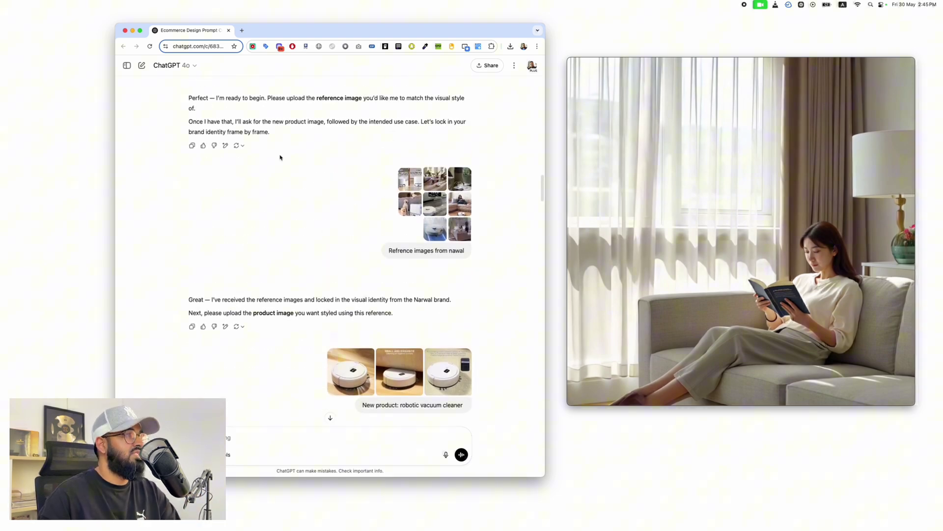
scroll(320, 278, down, 3)
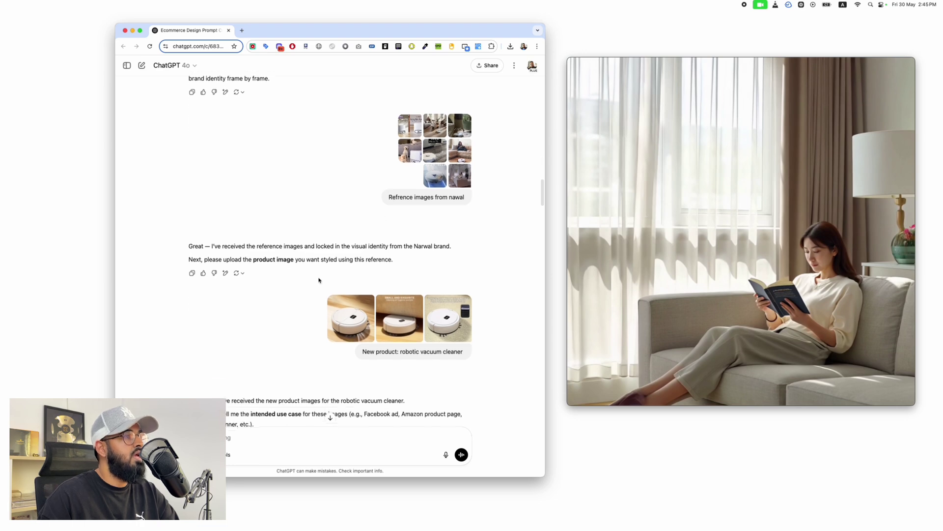
scroll(451, 316, down, 7)
scroll(450, 317, down, 3)
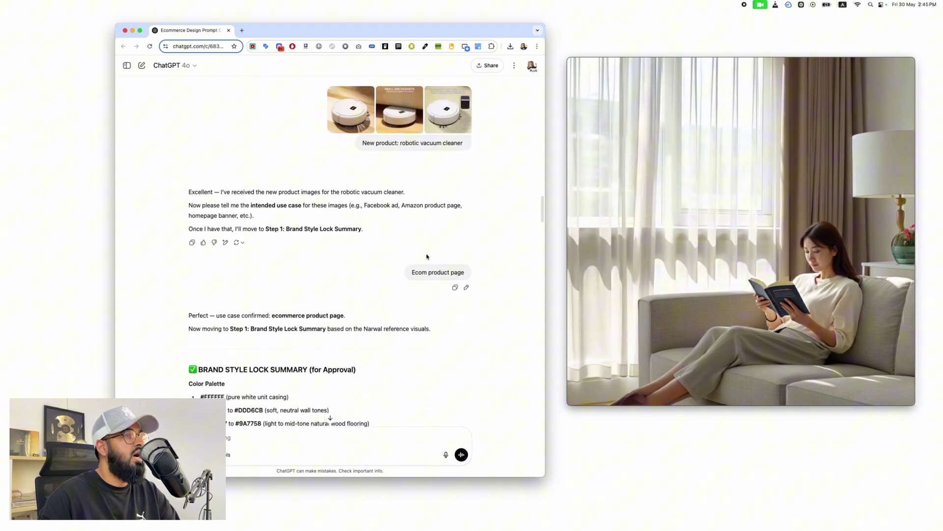
Reread the conversation from the Brand Style Lock Summary through the approved shot plan to Image Prompts 5 to 7.
scroll(379, 304, down, 15)
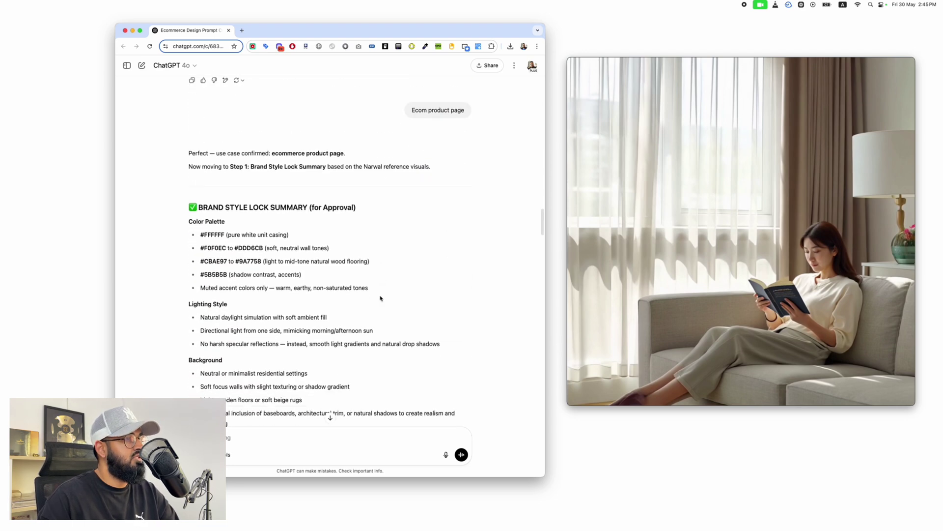
scroll(312, 196, up, 12)
scroll(312, 198, down, 10)
scroll(312, 198, down, 20)
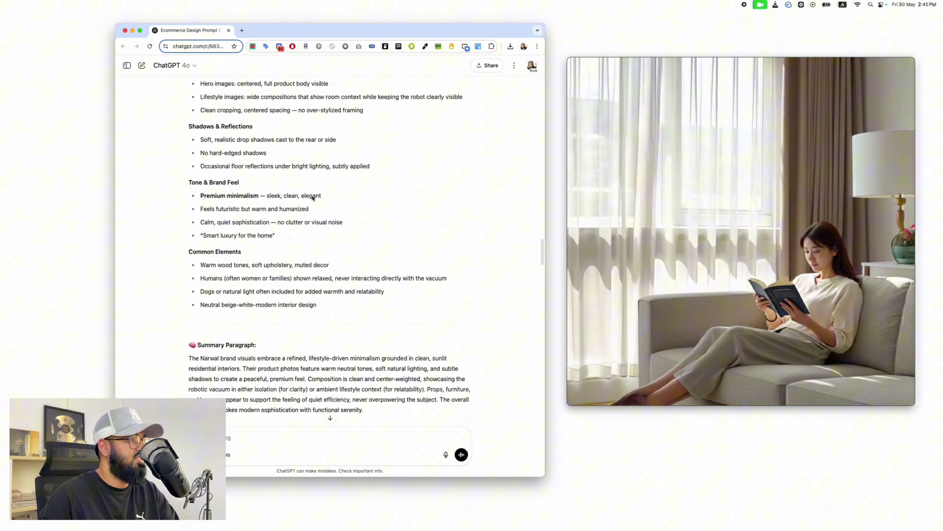
scroll(441, 231, down, 20)
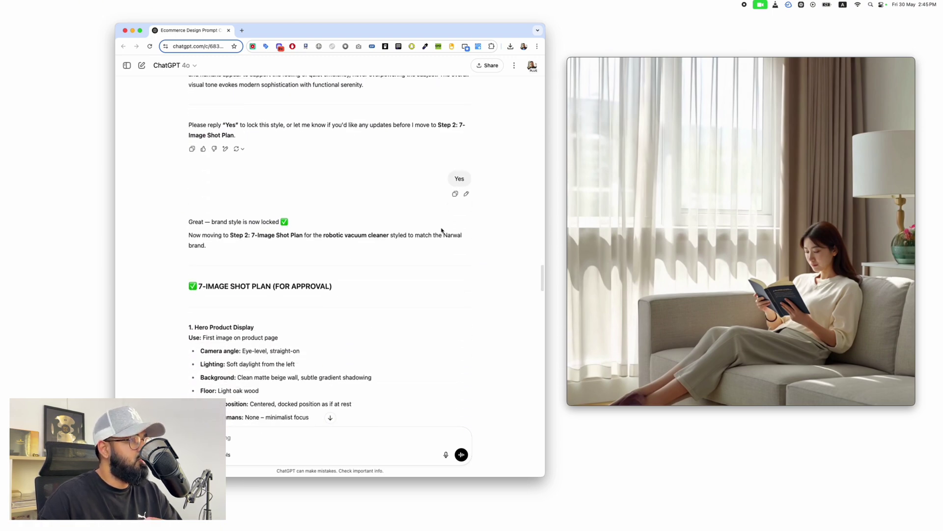
scroll(440, 231, down, 15)
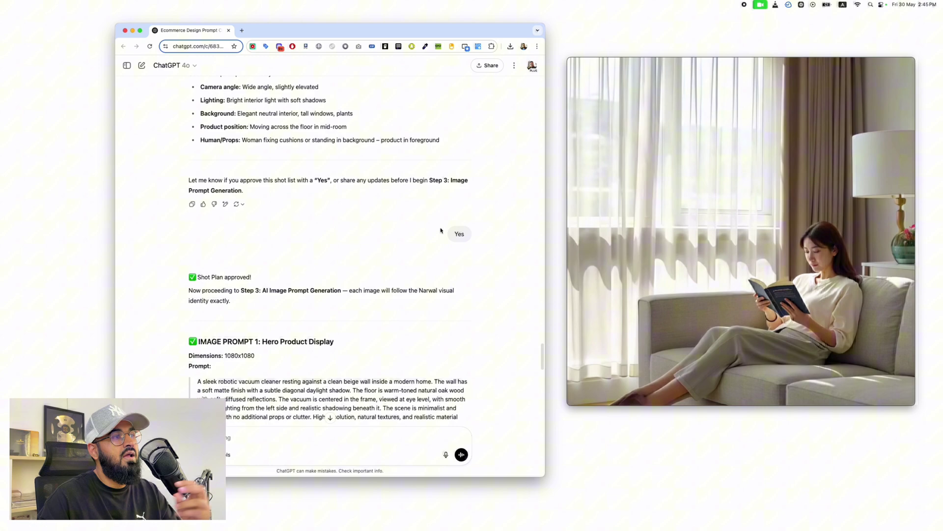
scroll(440, 231, down, 5)
triple_click(440, 231)
scroll(439, 231, down, 10)
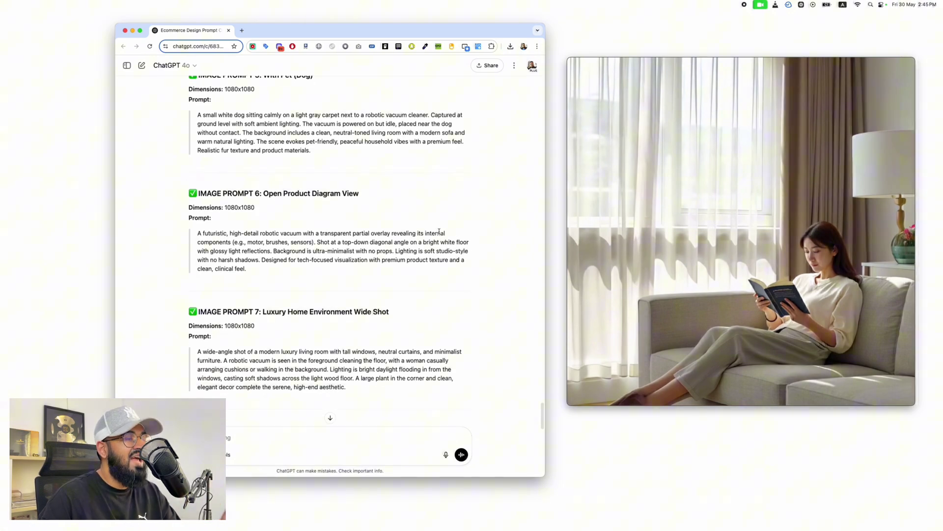
scroll(439, 231, up, 1)
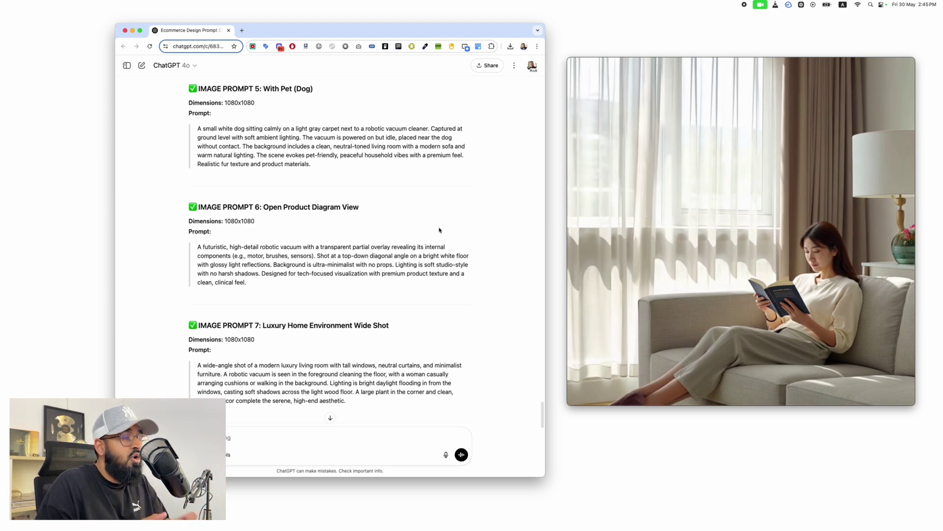
Switch to the Ecommerce Visual Styling conversation, reposition its window, and read down to the Step 1: Branding Guide questions.
key(ctrl+Up)
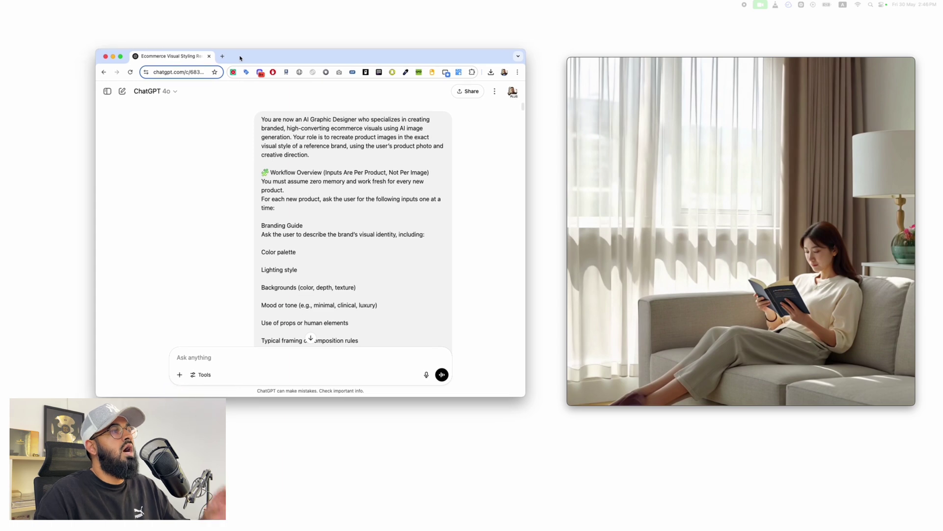
drag(238, 111, 249, 56)
click(249, 55)
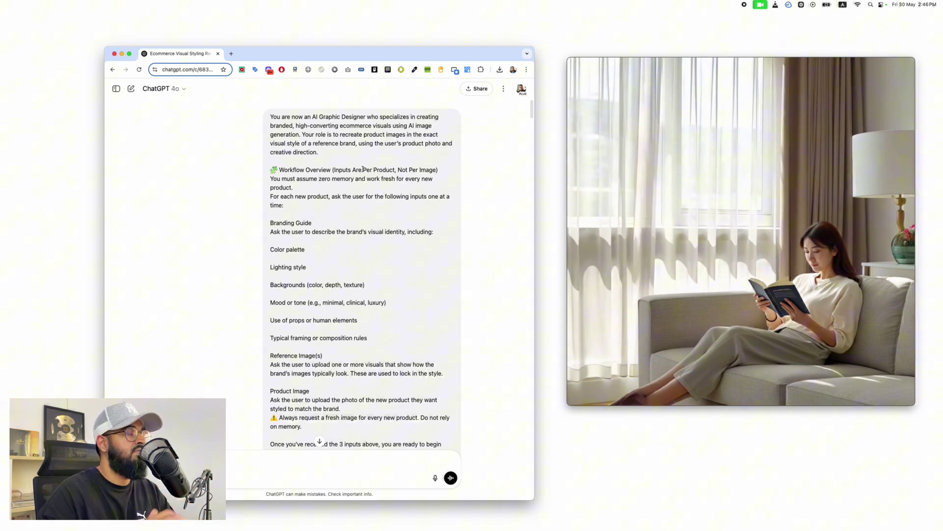
scroll(312, 151, down, 15)
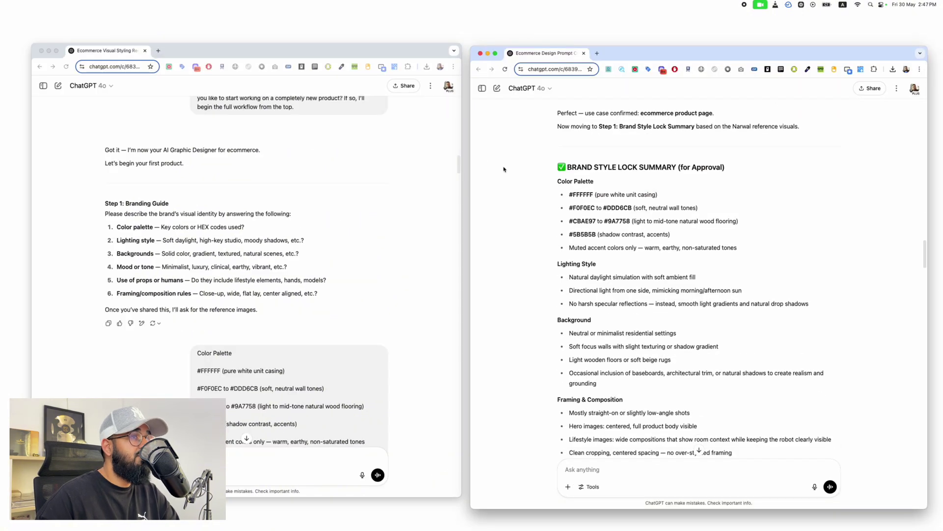
Highlight the Brand Style Lock Summary in the Ecommerce Design Prompt conversation and compare it with the branding answer in the other conversation.
drag(545, 168, 698, 372)
scroll(622, 302, down, 7)
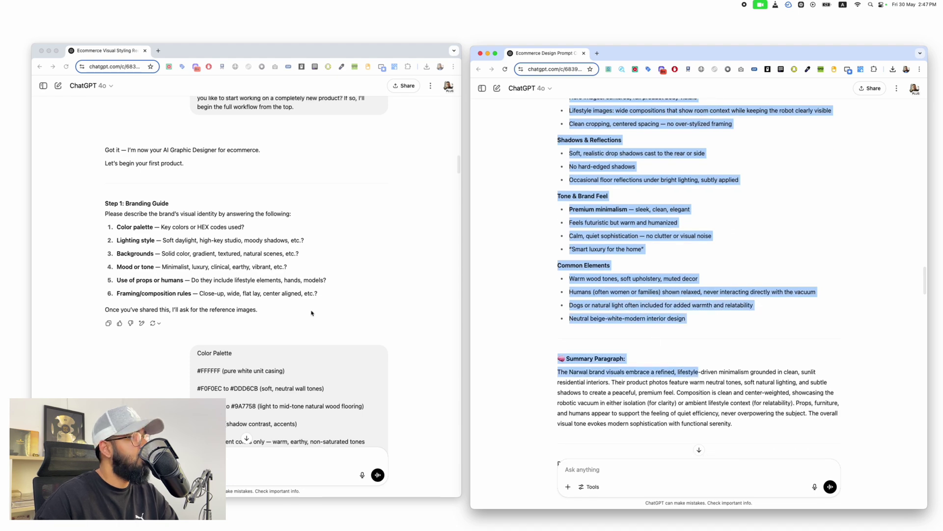
scroll(236, 175, down, 8)
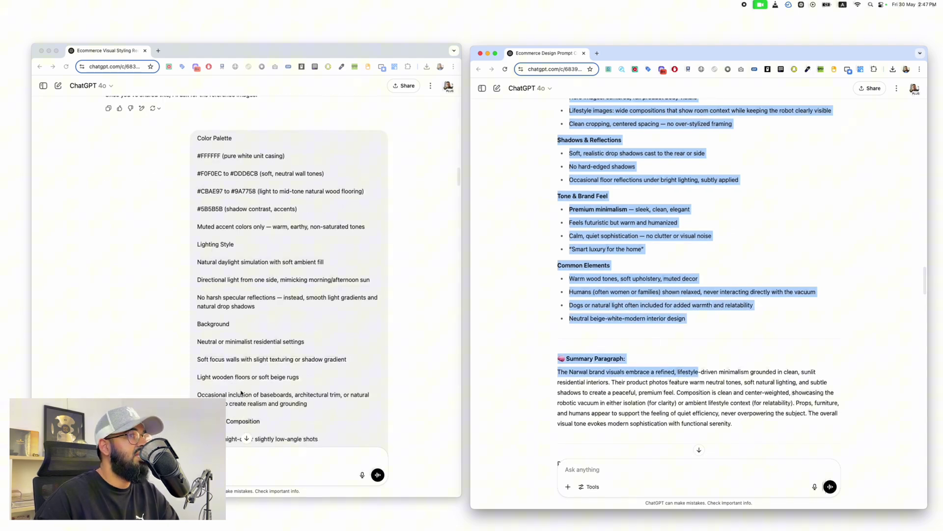
Read the rest of the branding answer in the Ecommerce Visual Styling conversation and compare it with the Brand Style Lock Summary.
scroll(241, 383, down, 10)
scroll(241, 388, up, 5)
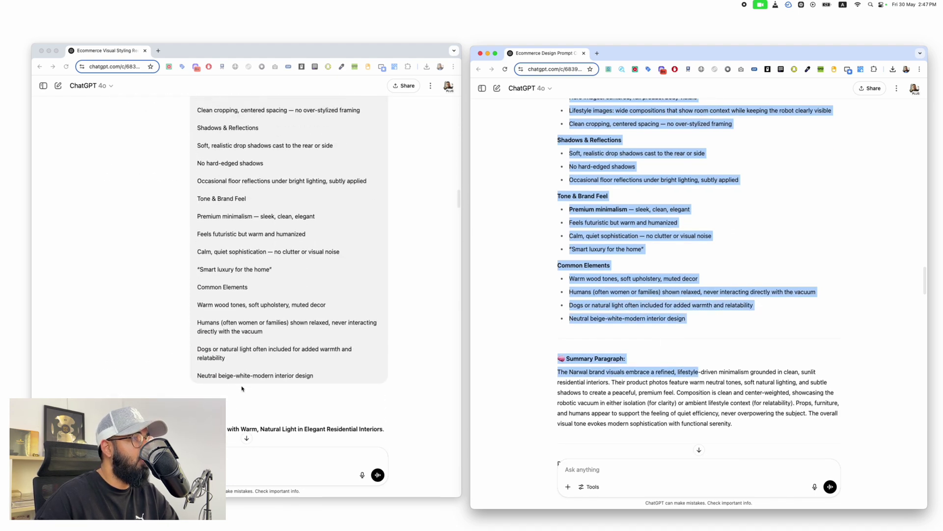
scroll(241, 388, down, 3)
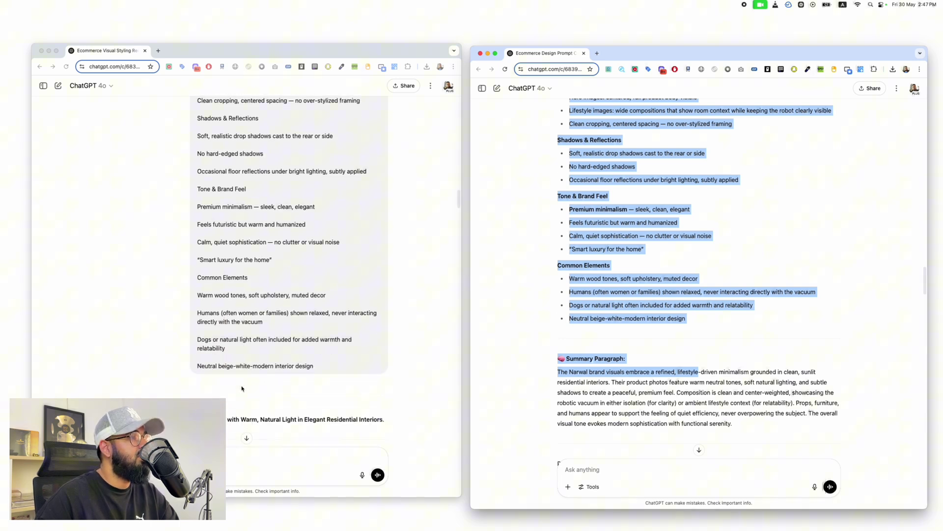
scroll(241, 389, down, 1)
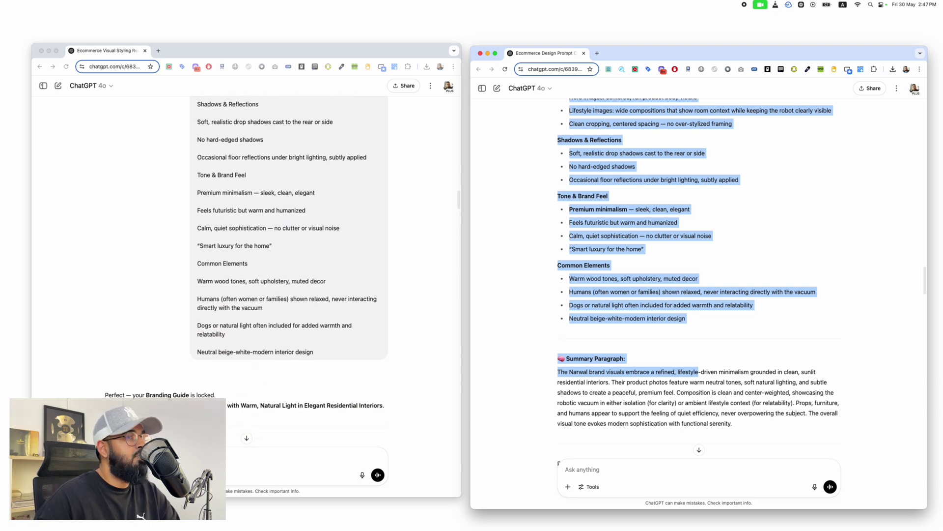
scroll(375, 359, down, 4)
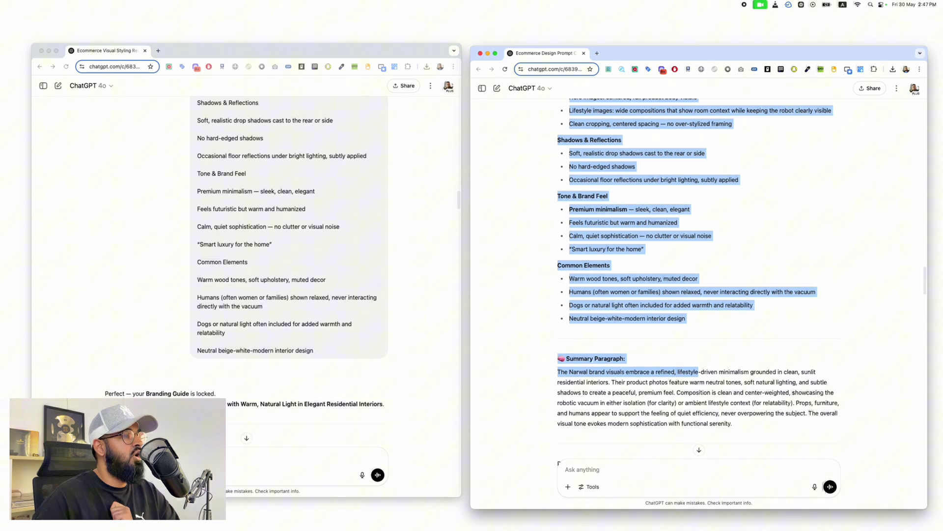
click(374, 359)
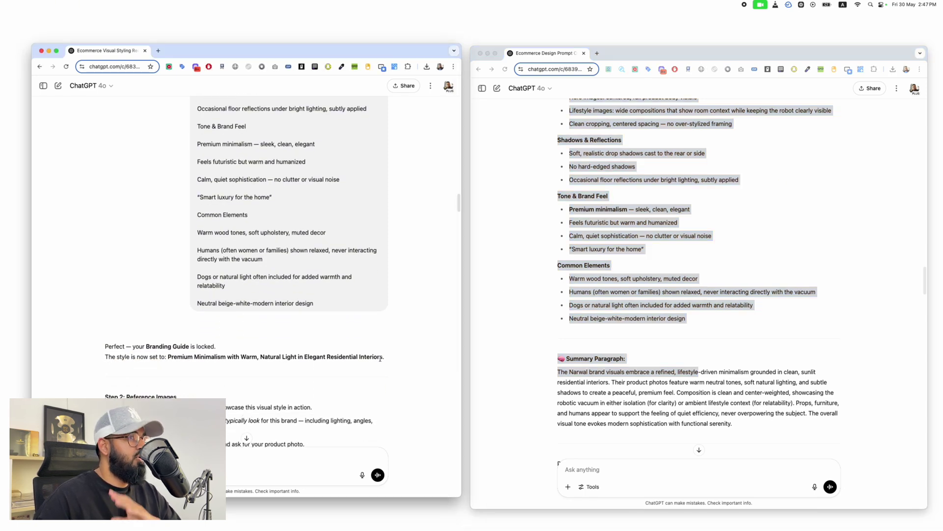
scroll(632, 207, up, 10)
click(632, 208)
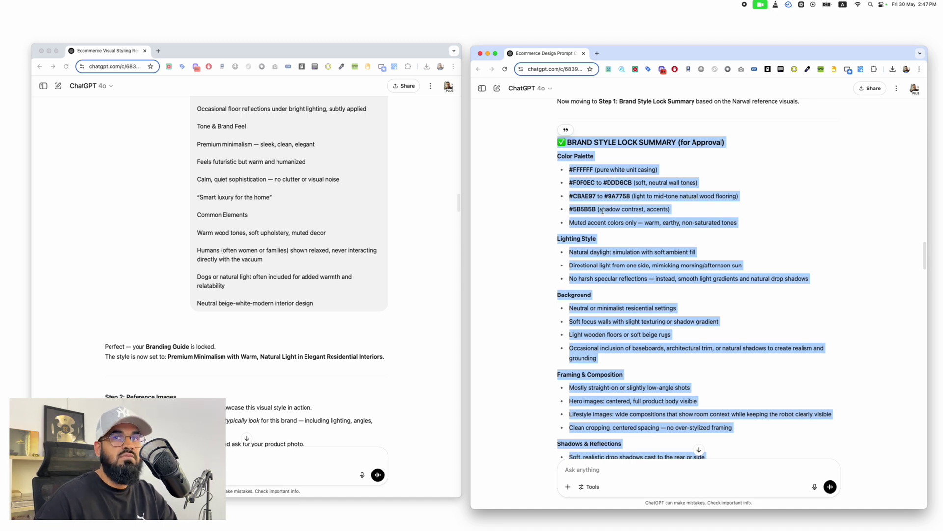
Review the Step 2: Reference Images request and the uploaded reference images in the Ecommerce Visual Styling conversation.
scroll(331, 290, down, 3)
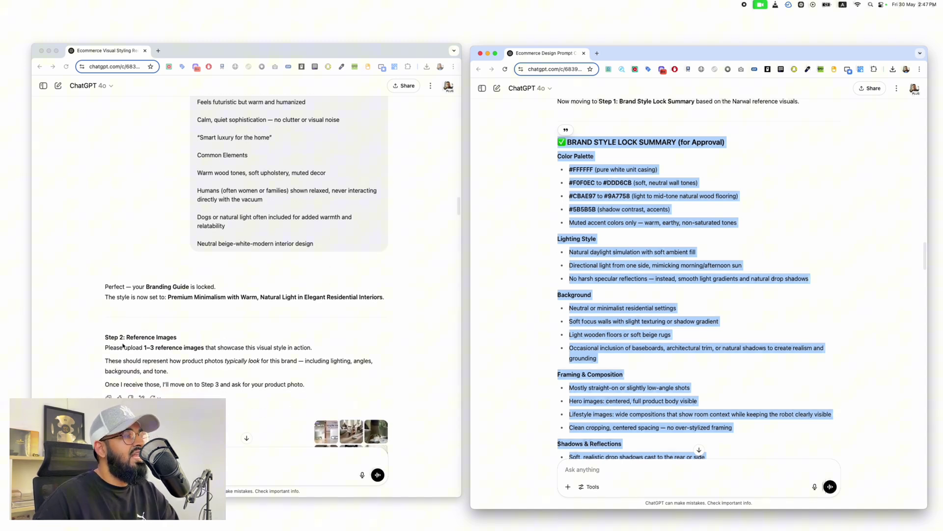
click(88, 336)
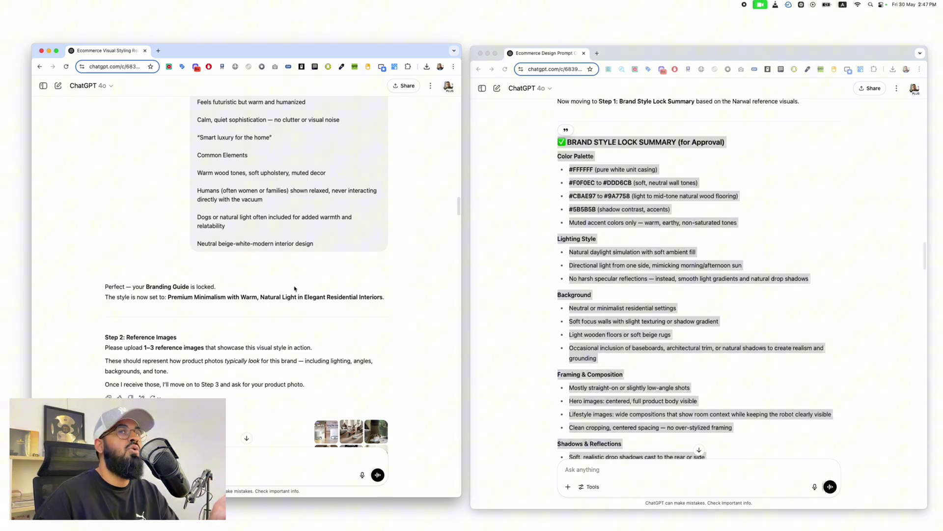
scroll(324, 344, down, 3)
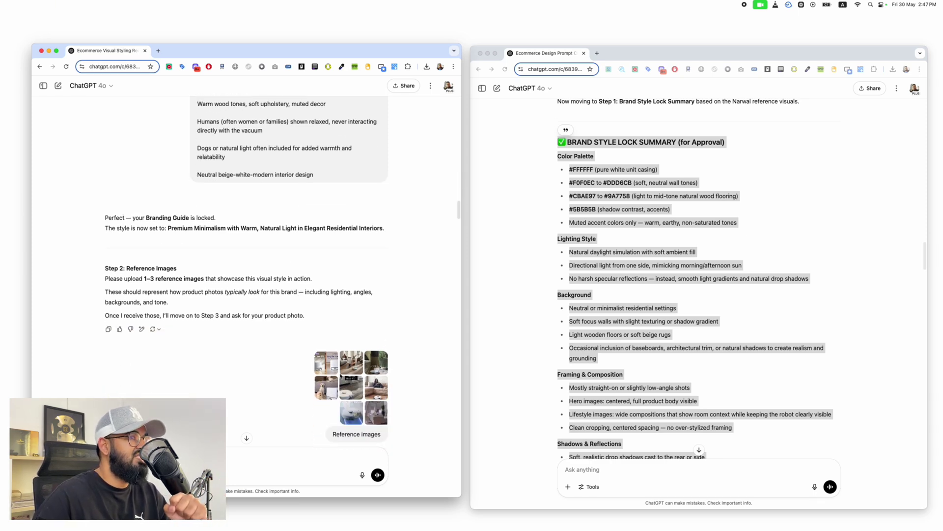
scroll(615, 275, down, 5)
scroll(629, 218, up, 10)
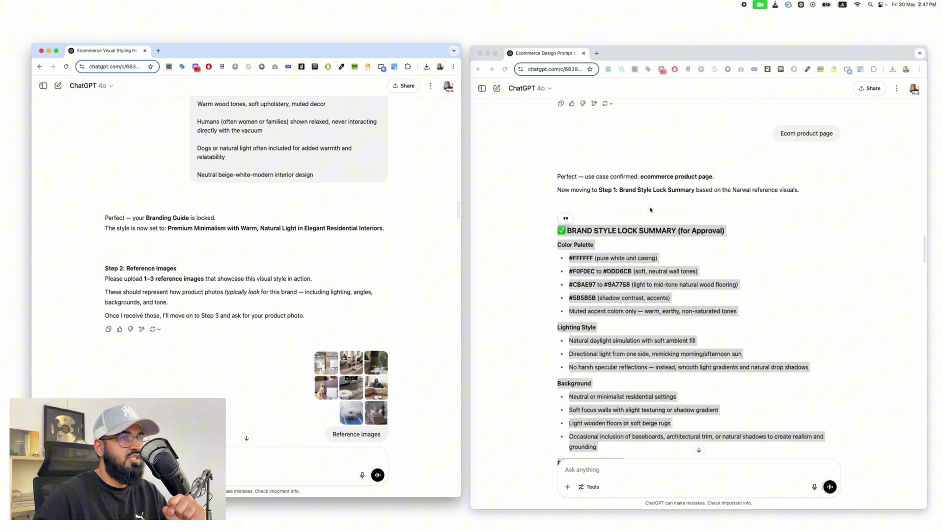
scroll(388, 380, down, 3)
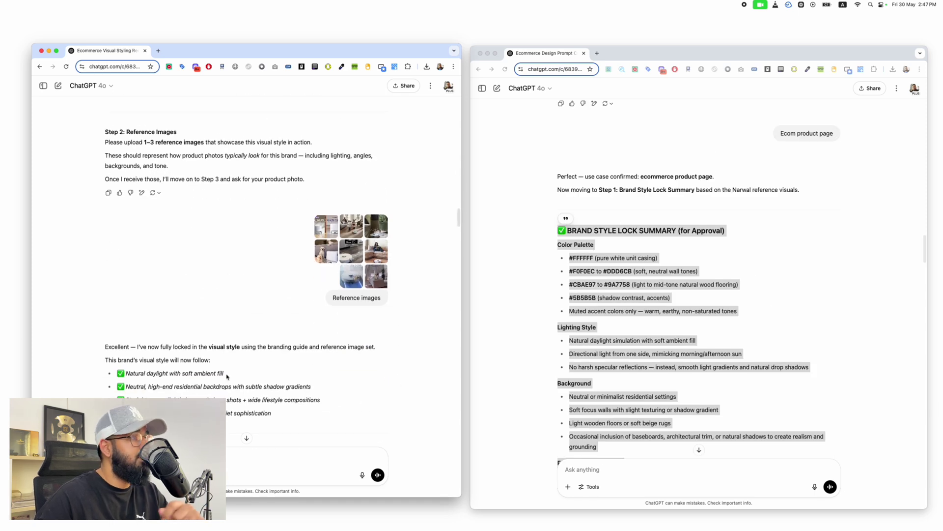
scroll(204, 359, up, 6)
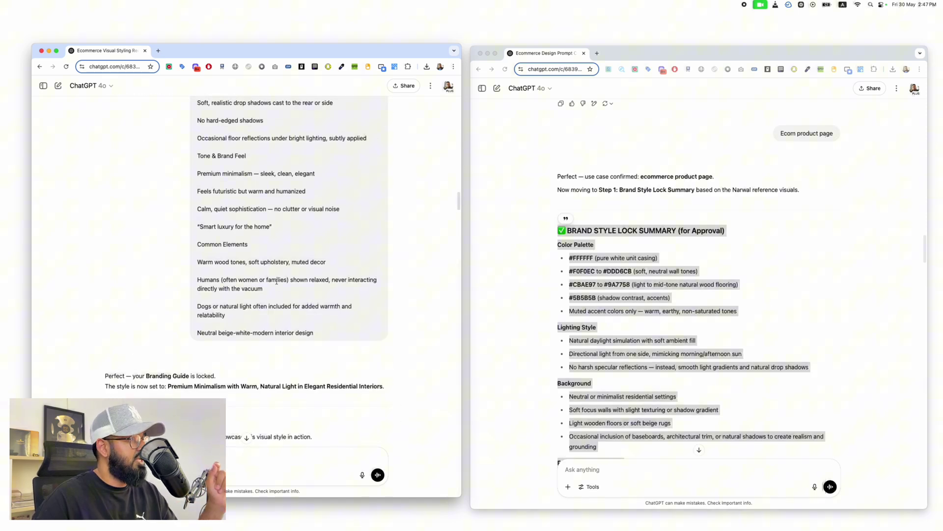
Read the visual style confirmation and the Step 3: Product Image Upload request, including the supplied robotic vacuum photos.
scroll(295, 334, down, 5)
scroll(332, 309, down, 4)
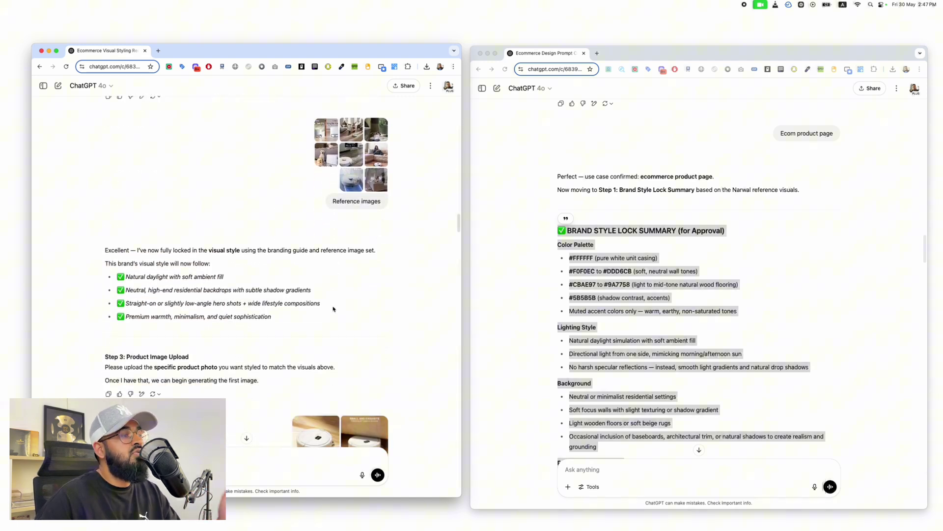
scroll(333, 308, down, 2)
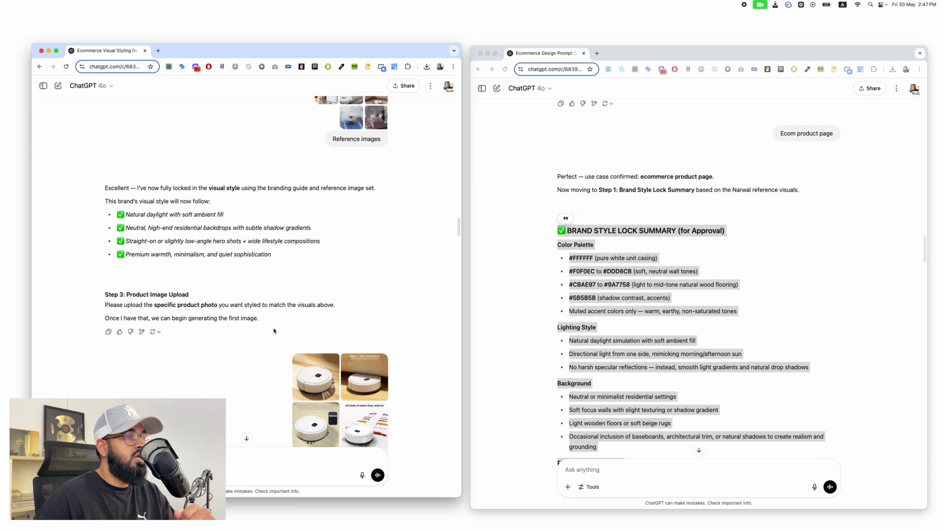
scroll(280, 339, down, 2)
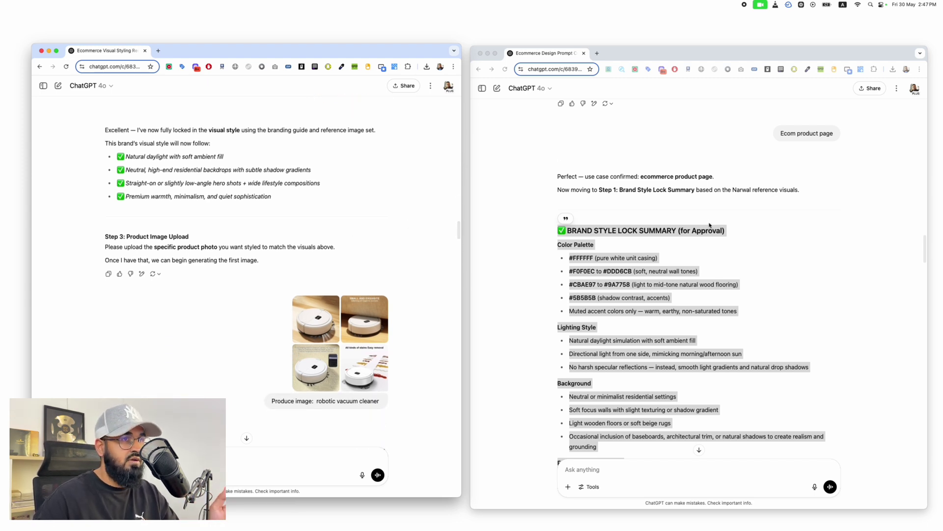
scroll(248, 268, down, 1)
scroll(248, 267, up, 10)
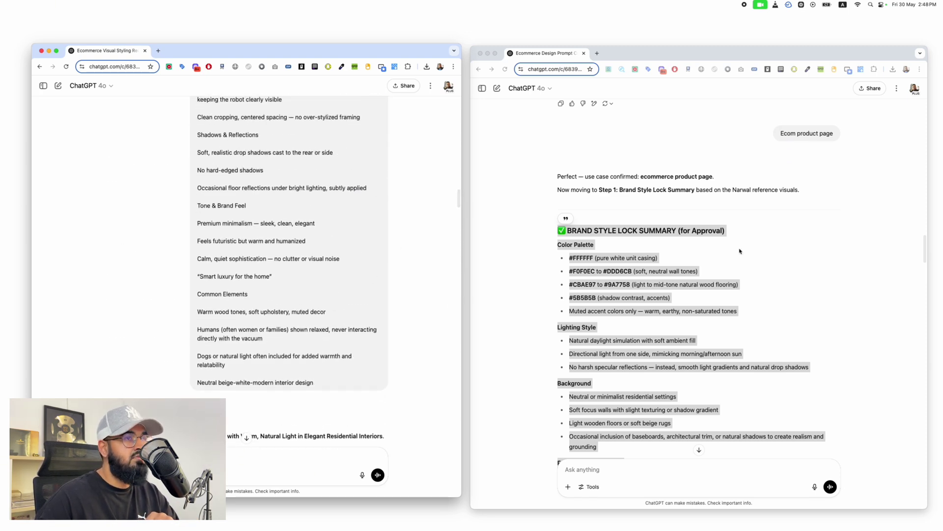
Read on from the reference images through the product upload to the Image #1 scene questions and the submitted hero prompt.
scroll(375, 274, down, 6)
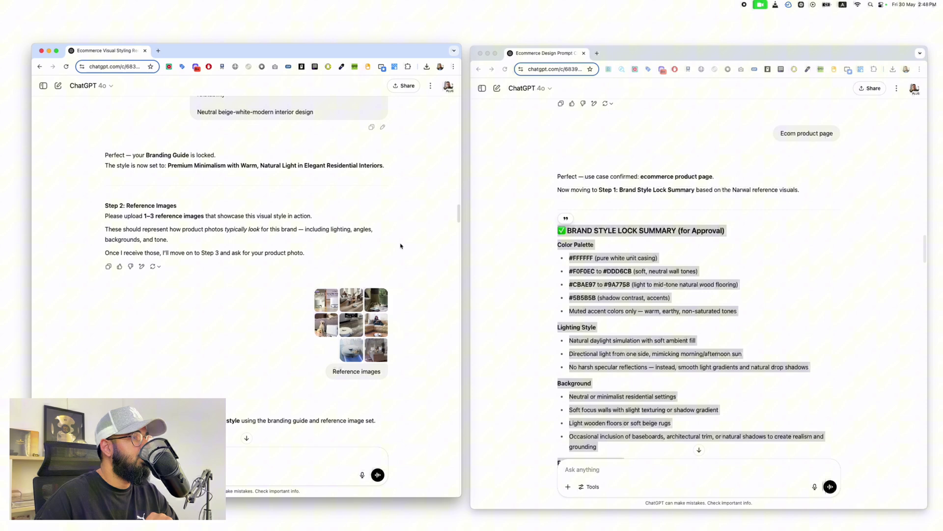
scroll(365, 323, down, 10)
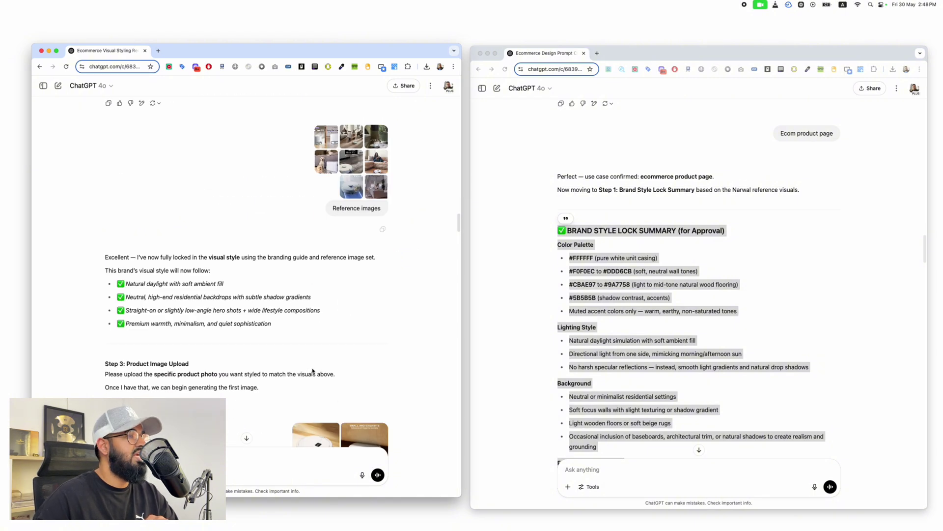
scroll(358, 362, down, 3)
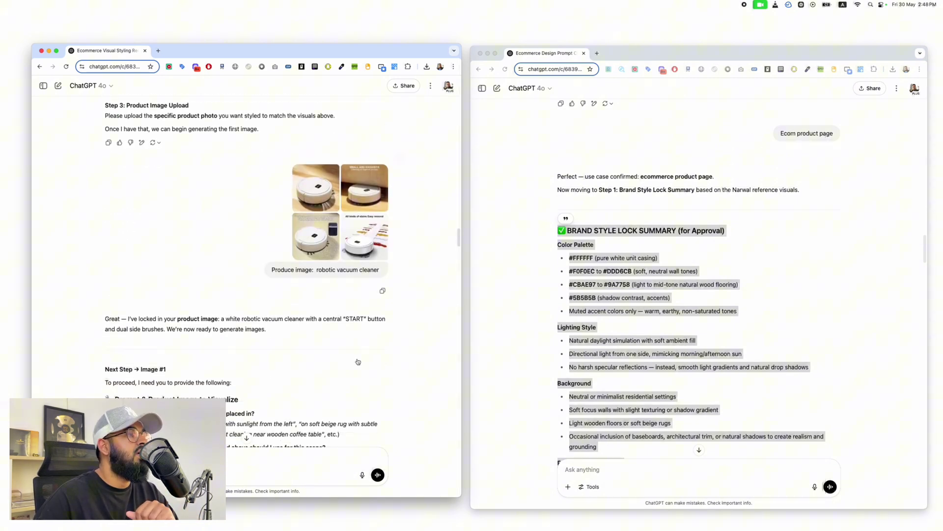
scroll(359, 364, down, 5)
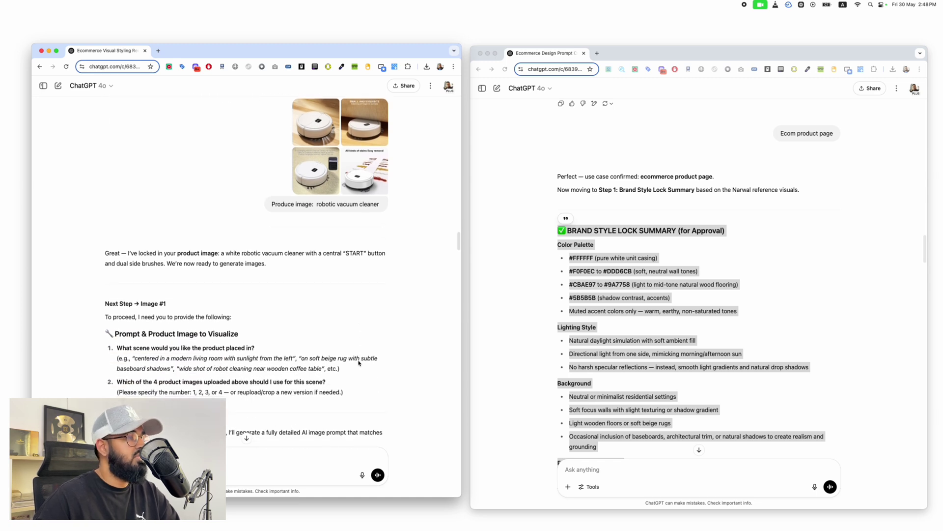
scroll(167, 280, down, 6)
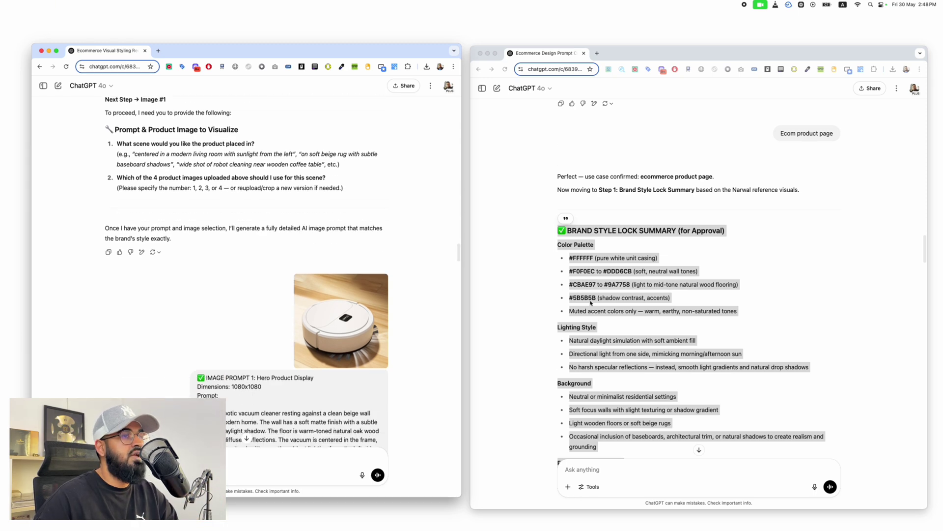
Highlight Image Prompt 1: Hero Product Display in the Ecommerce Design Prompt conversation and compare it with the prompt submitted in the styling conversation.
scroll(616, 297, down, 15)
scroll(615, 296, down, 20)
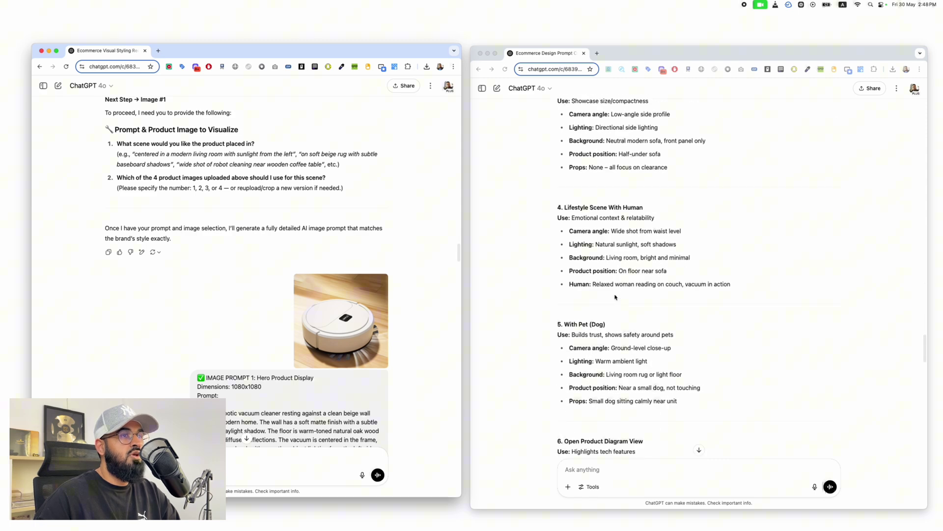
click(561, 247)
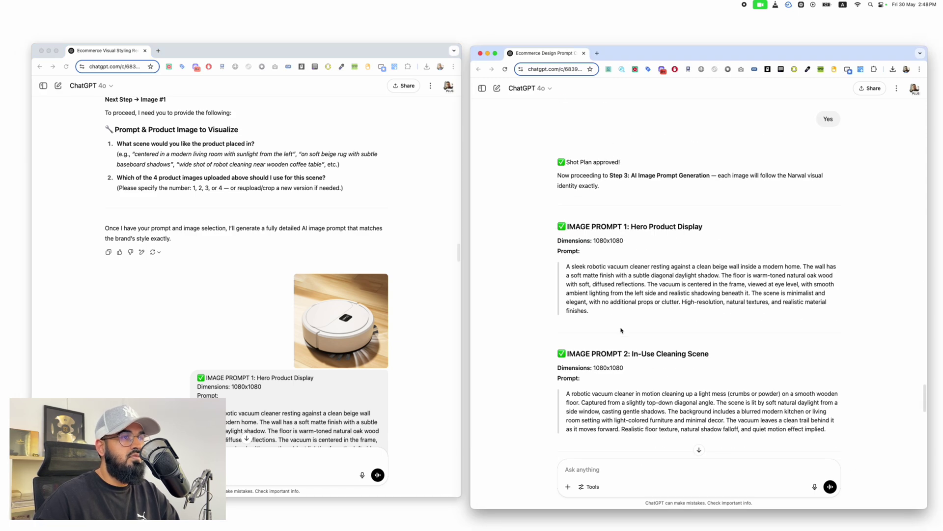
drag(621, 330, 547, 224)
scroll(365, 293, down, 1)
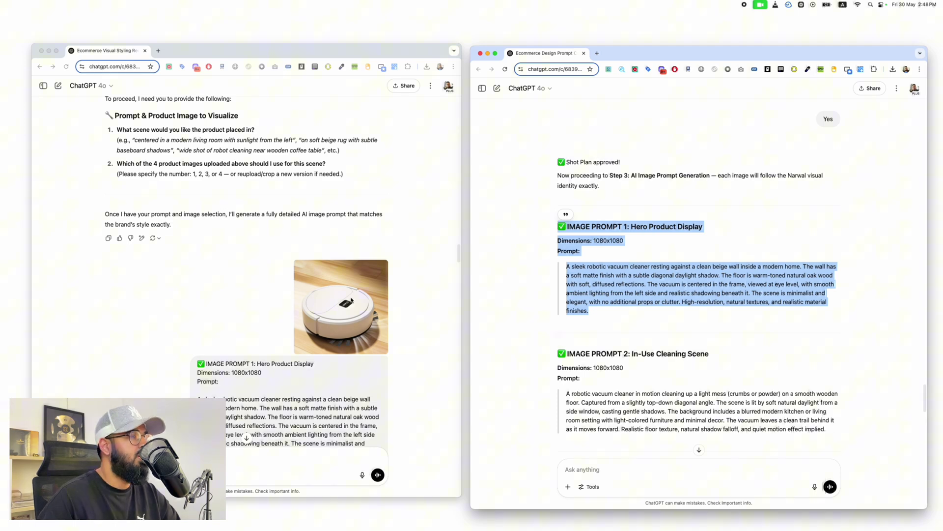
scroll(351, 301, down, 2)
click(298, 391)
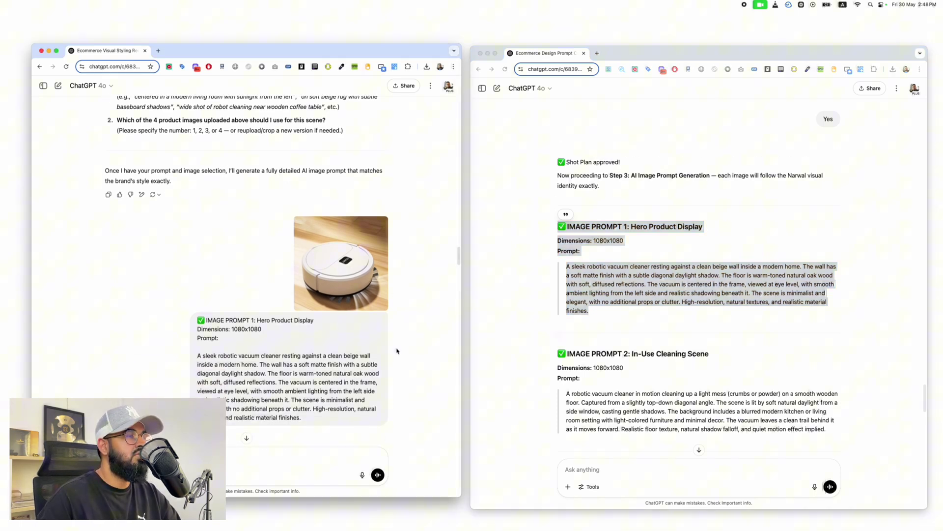
View the generated hero image, enlarge the In-Use Cleaning Scene image, and compare it with the AliExpress robotic vacuum listing before closing both.
scroll(388, 354, down, 6)
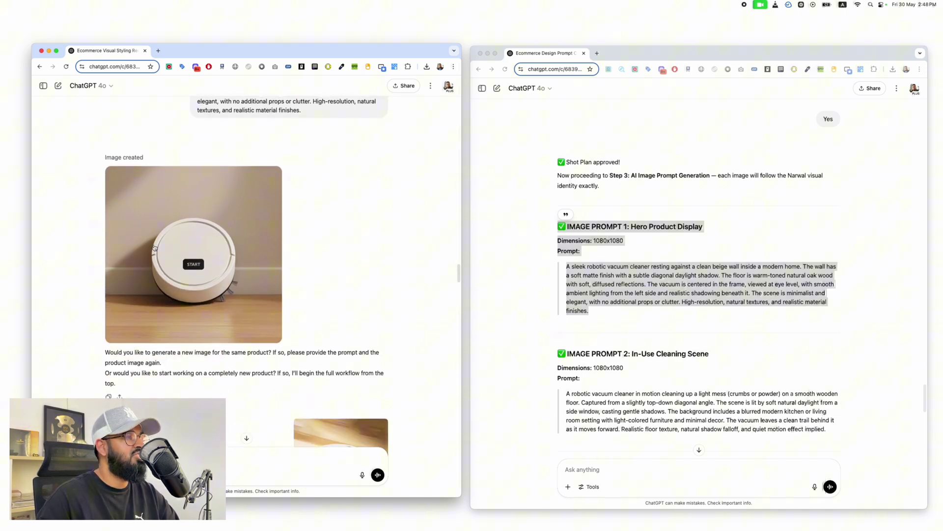
scroll(483, 314, down, 3)
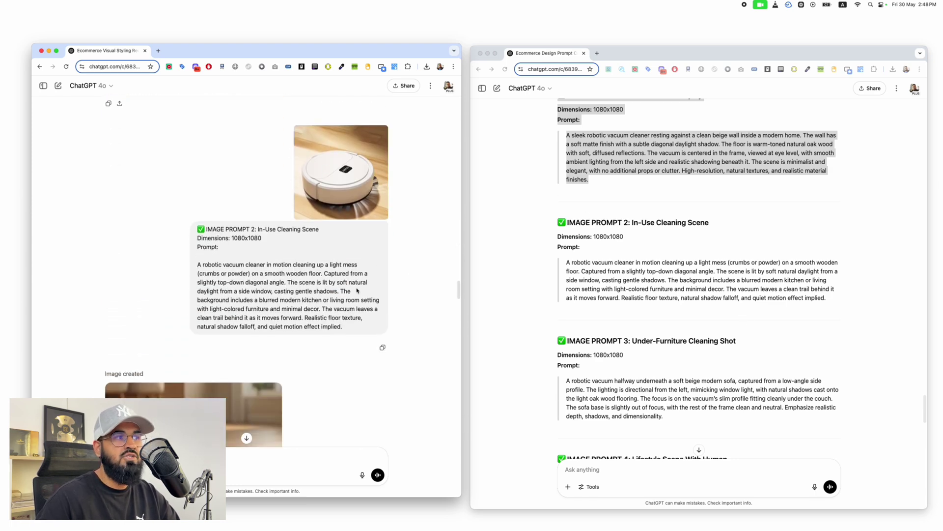
click(193, 295)
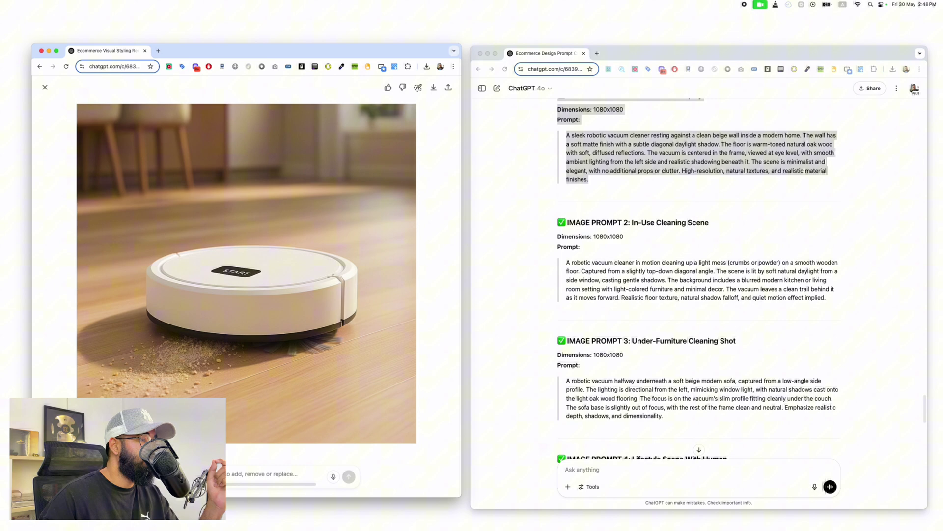
key(super+grave)
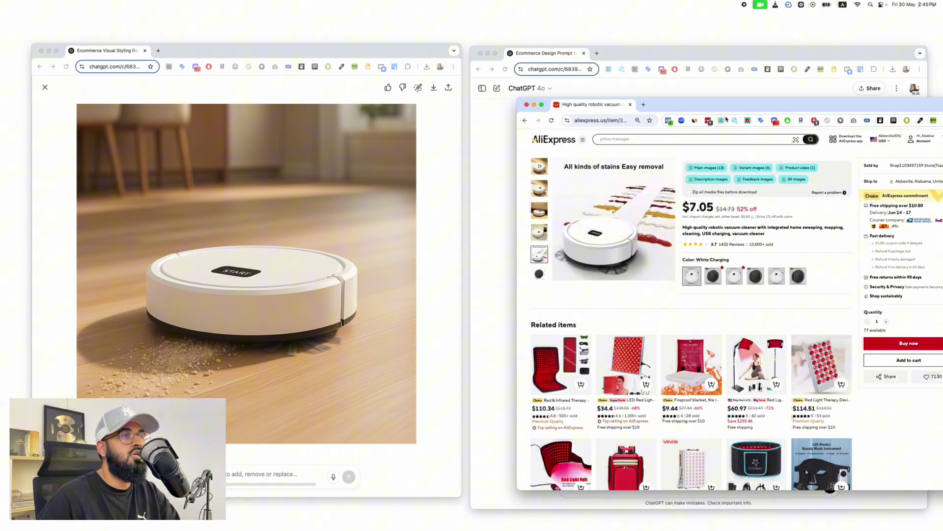
key(super+w)
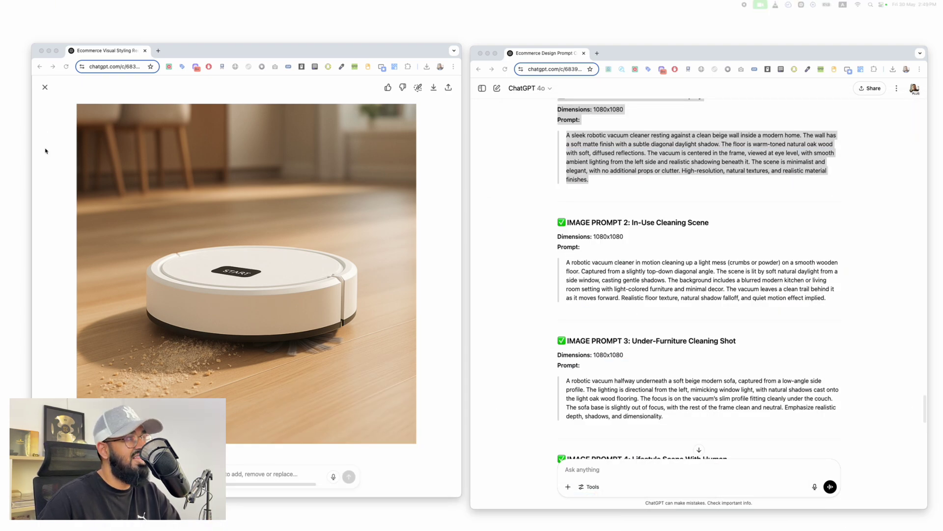
click(45, 88)
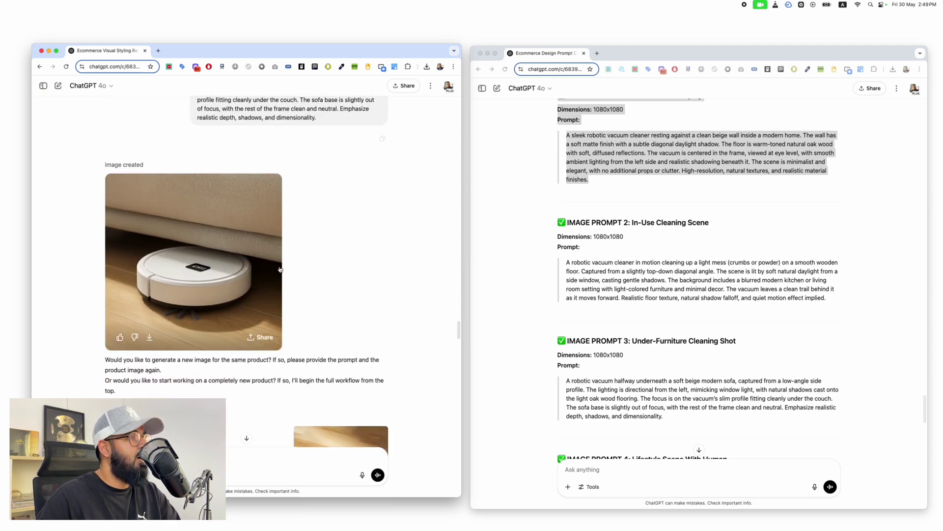
Review the generated images from the under-furniture shot through the pet scene, and enlarge the robotic vacuum image with transparent internal components.
scroll(280, 269, down, 5)
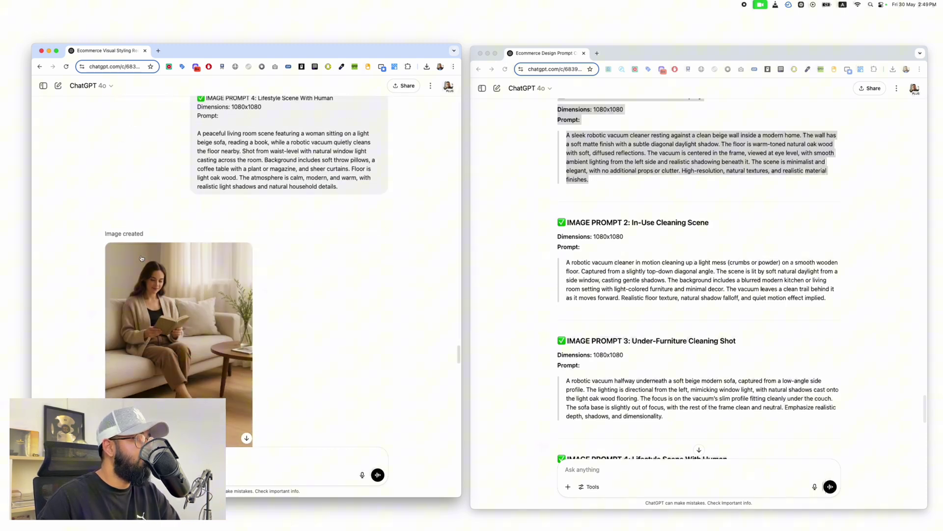
scroll(169, 263, up, 9)
scroll(168, 263, down, 15)
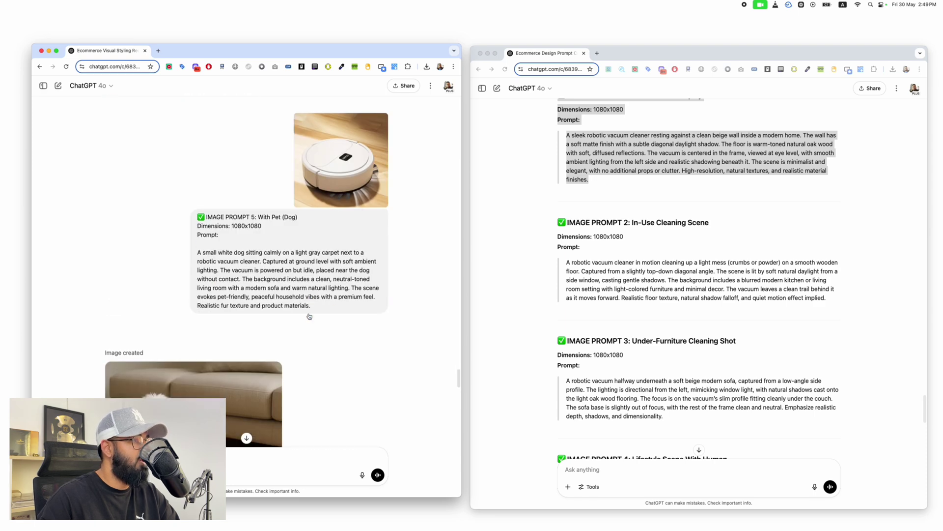
scroll(237, 302, down, 7)
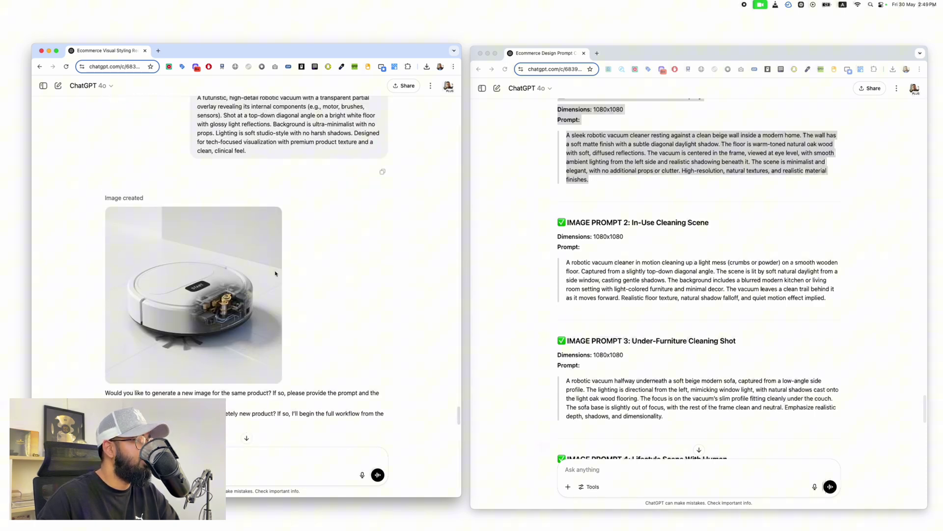
click(222, 306)
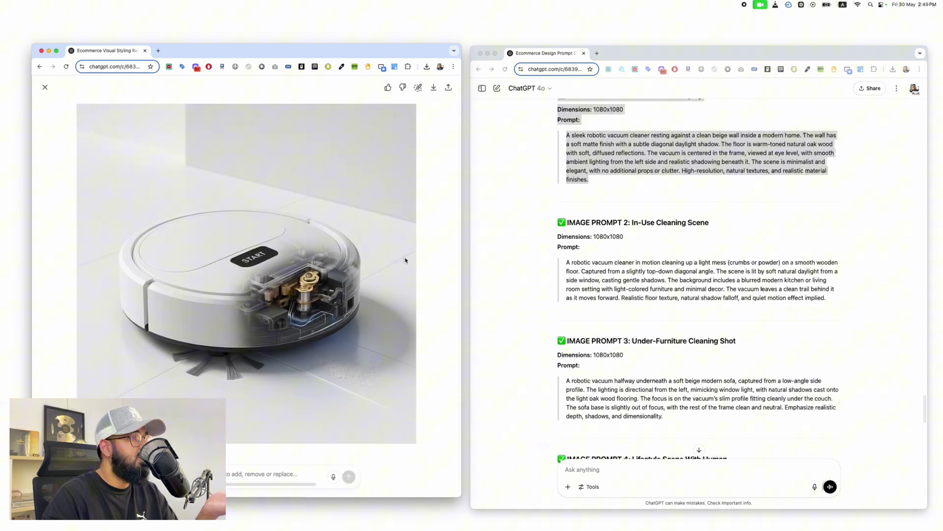
Close the enlarged image, switch to Preview, and look through the downloaded robot vacuum images from the crumbs scene to the living-room scene.
click(45, 87)
scroll(228, 223, down, 10)
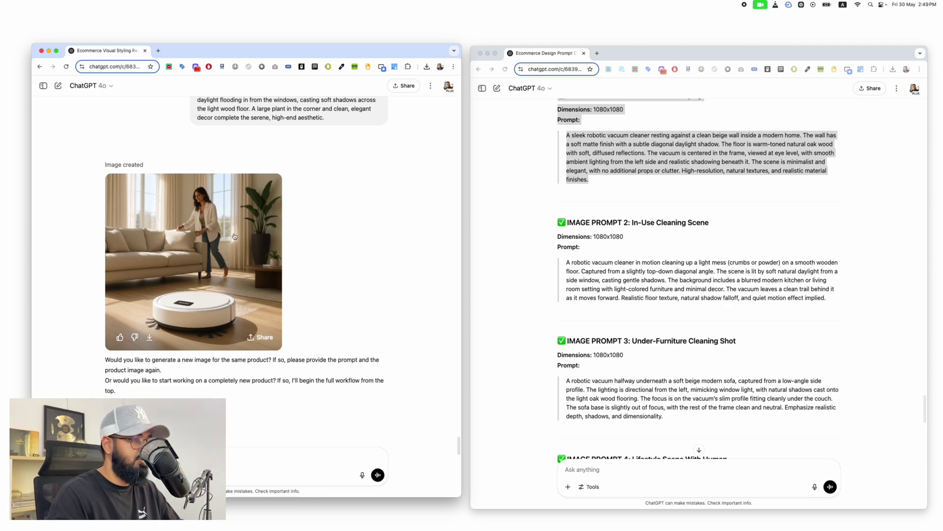
key(super+Tab)
key(Down)
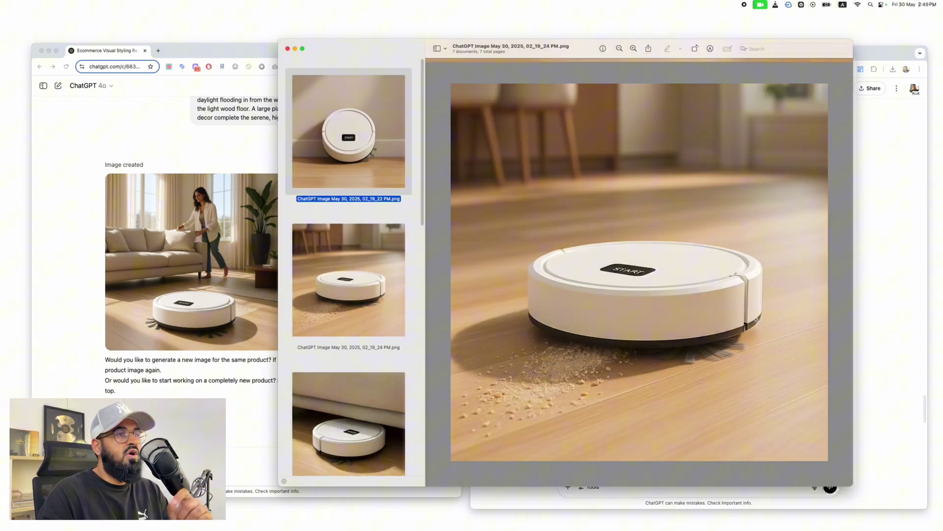
key(Down)
key(Down)
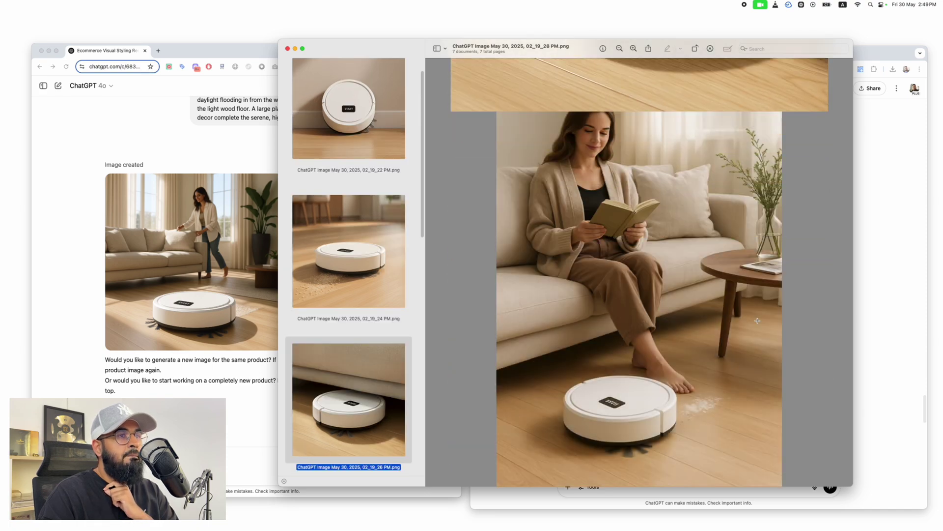
key(Down)
key(Down)
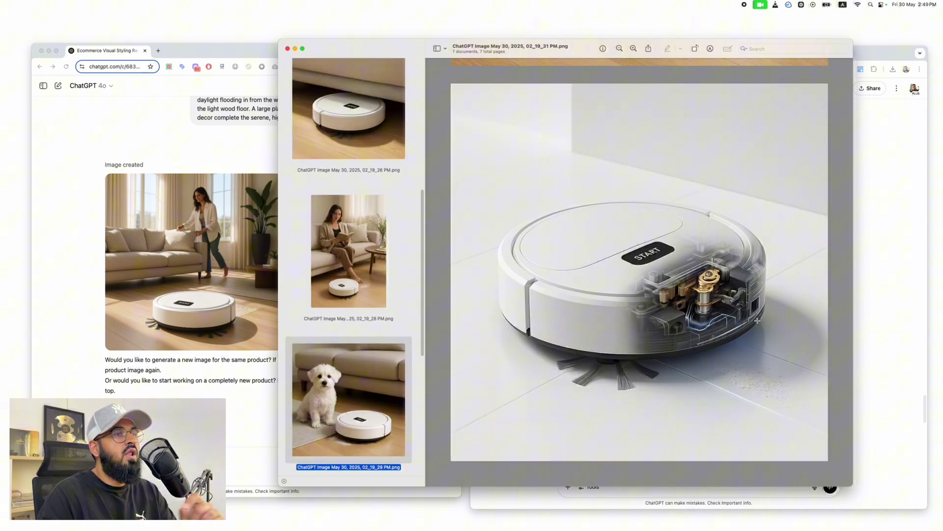
key(Down)
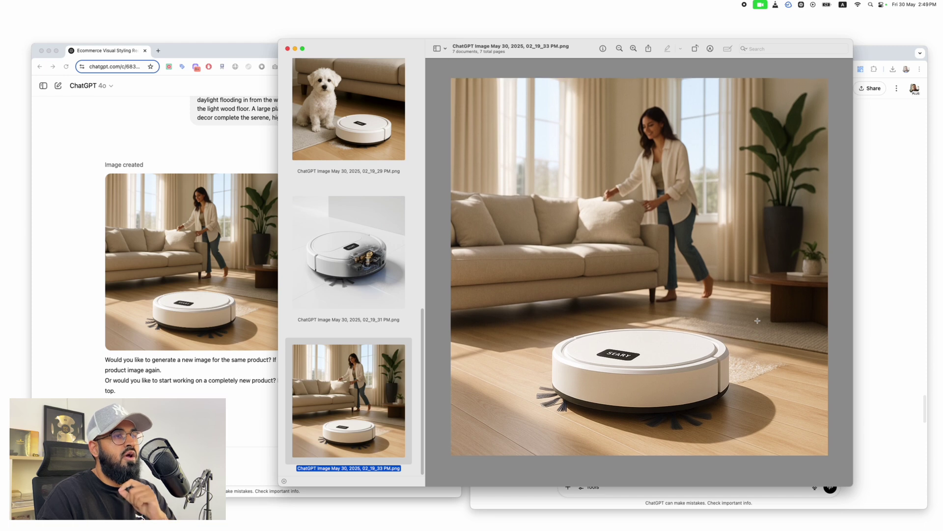
key(Up)
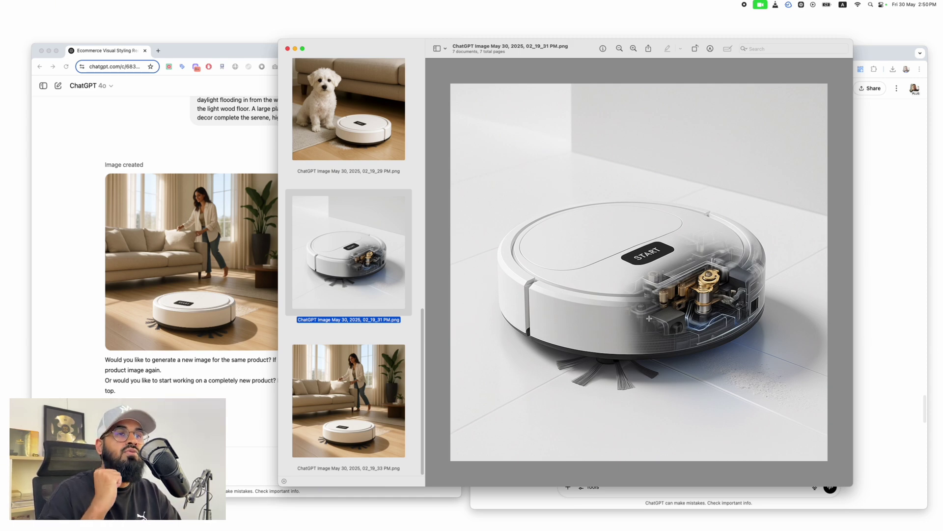
double_click(587, 49)
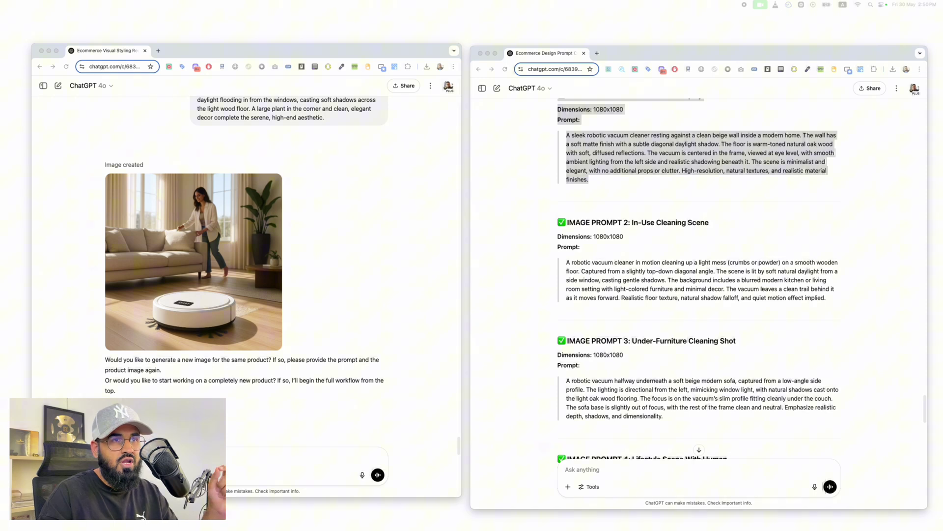
Open the TopView dashboard in a new browser tab and bring up Image to Video through the Image/Text to Video tool.
click(615, 104)
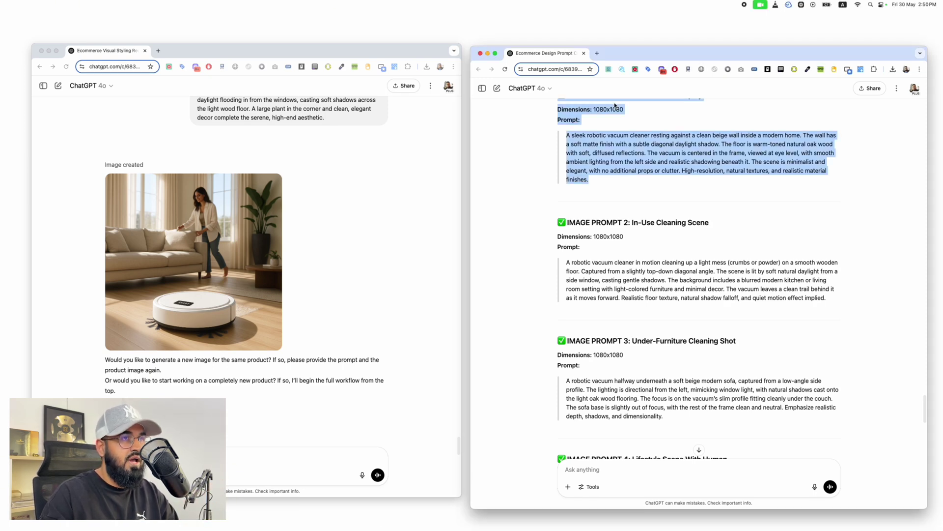
click(595, 51)
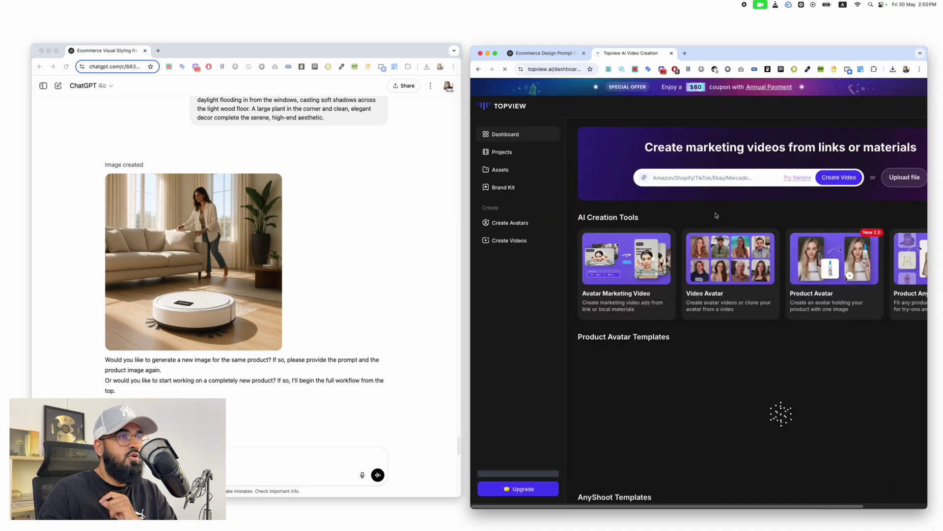
scroll(843, 271, right, 5)
scroll(843, 271, right, 6)
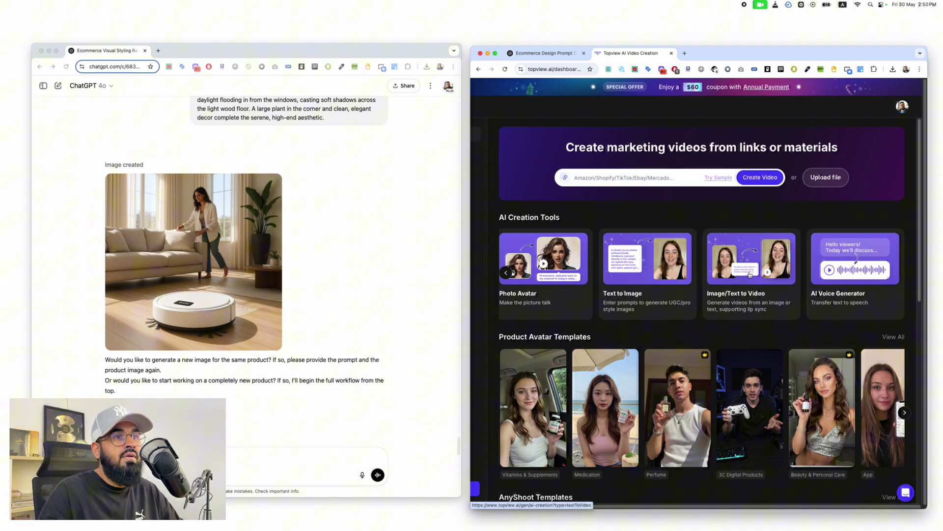
click(747, 300)
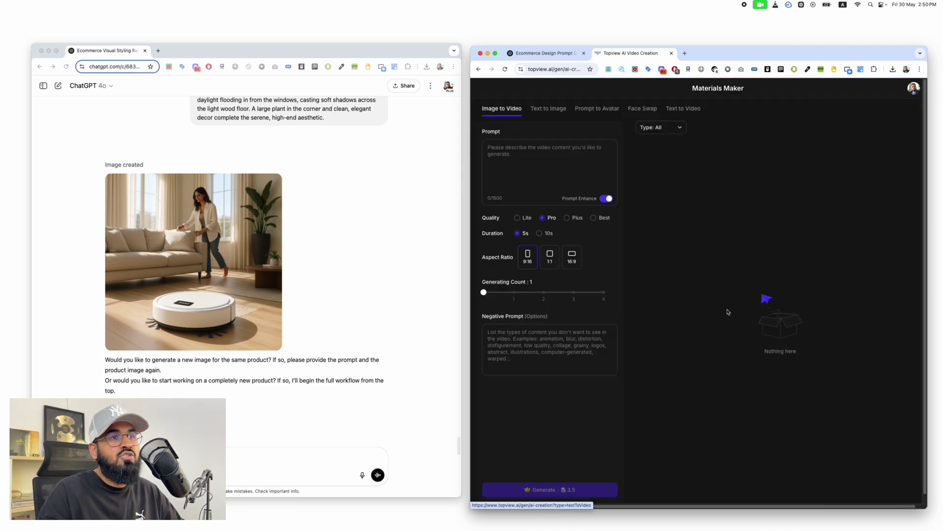
click(508, 109)
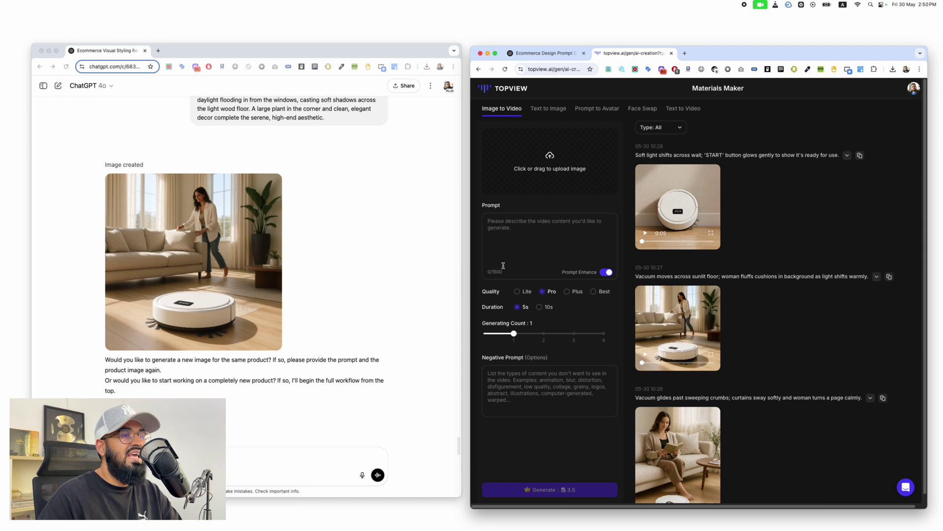
Review the earlier TopView video generations and play the robot vacuum clips of the crumb sweeping and the under-couch cleaning.
scroll(754, 268, down, 10)
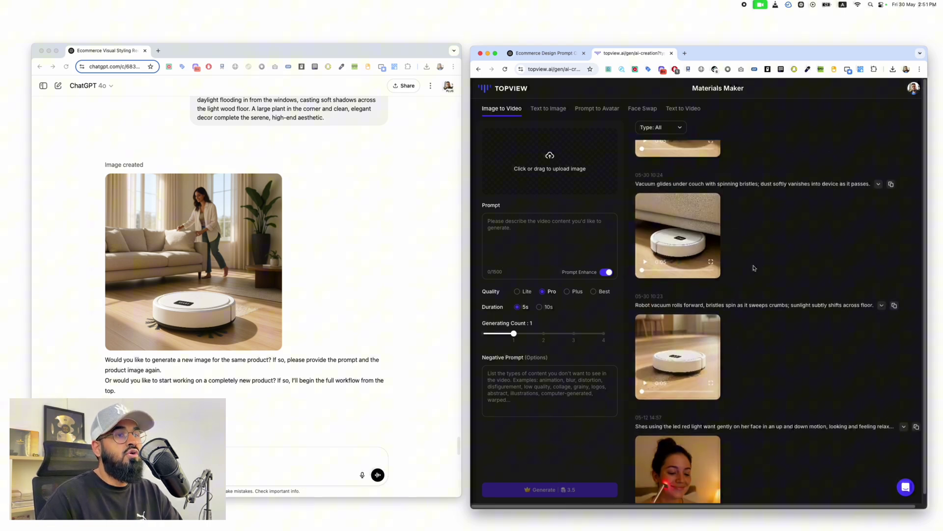
scroll(754, 267, down, 8)
scroll(643, 265, up, 3)
click(646, 259)
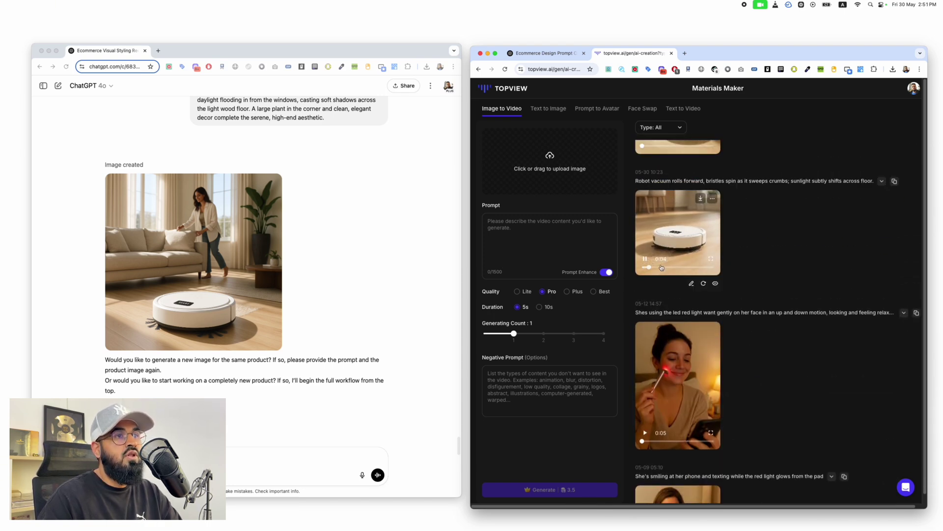
scroll(732, 268, up, 3)
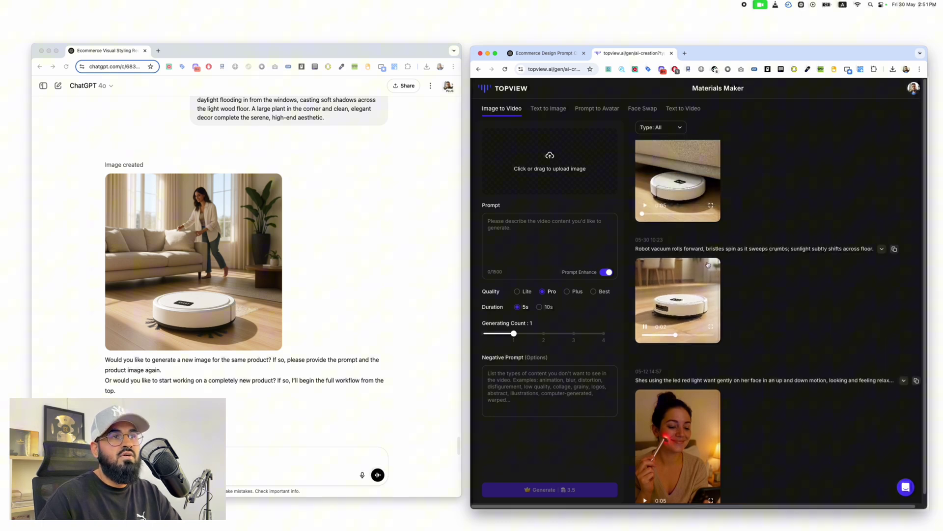
scroll(674, 216, up, 4)
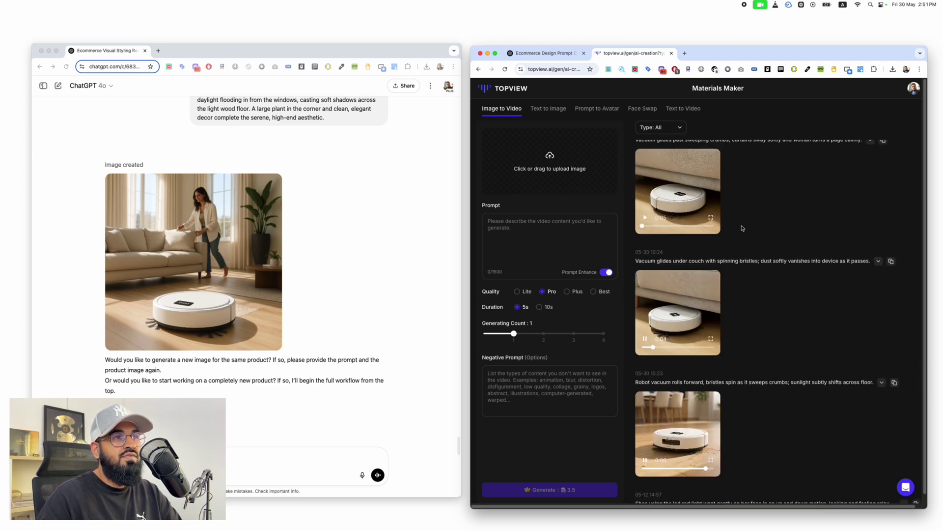
click(656, 221)
scroll(741, 219, up, 2)
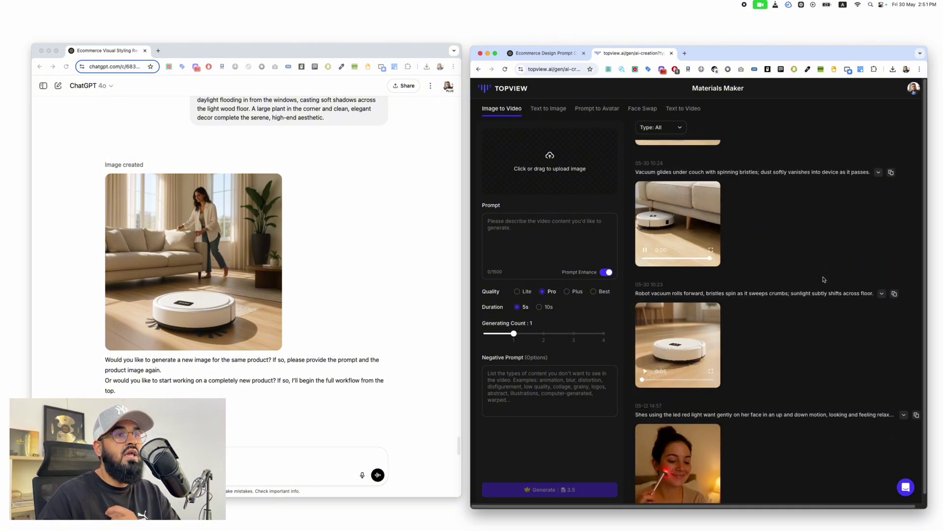
scroll(786, 241, up, 1)
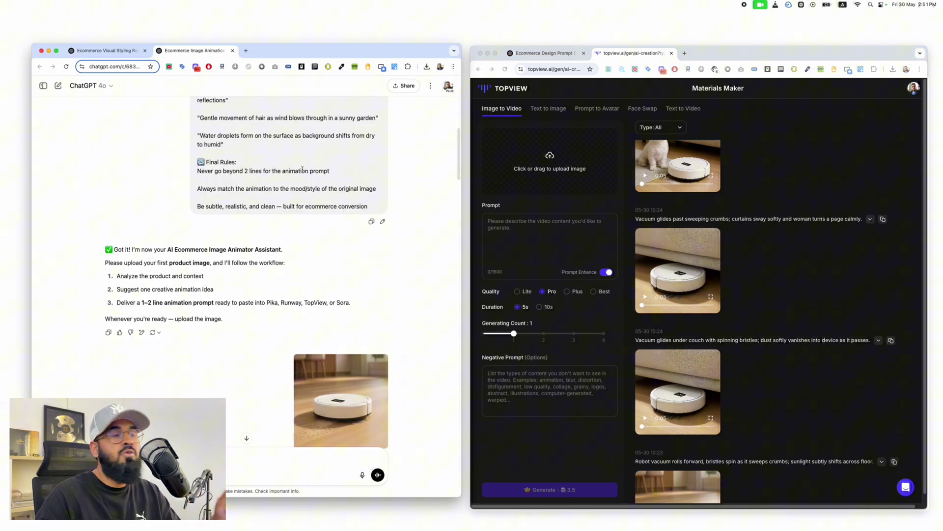
Read the Ecommerce Image Animation conversation, highlighting the AI Ecommerce Image Animator Assistant name and the video prompt for the crumb-sweeping image.
scroll(303, 170, down, 3)
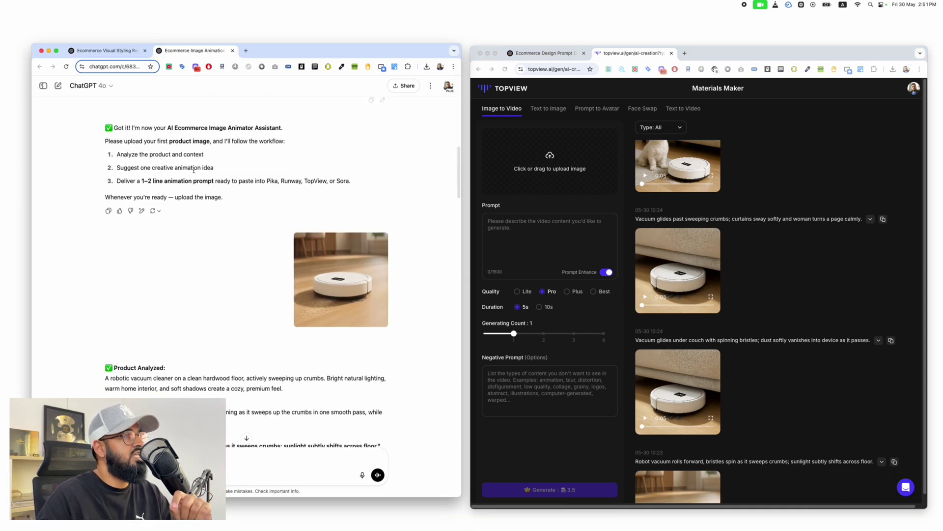
scroll(275, 245, down, 2)
scroll(221, 187, up, 2)
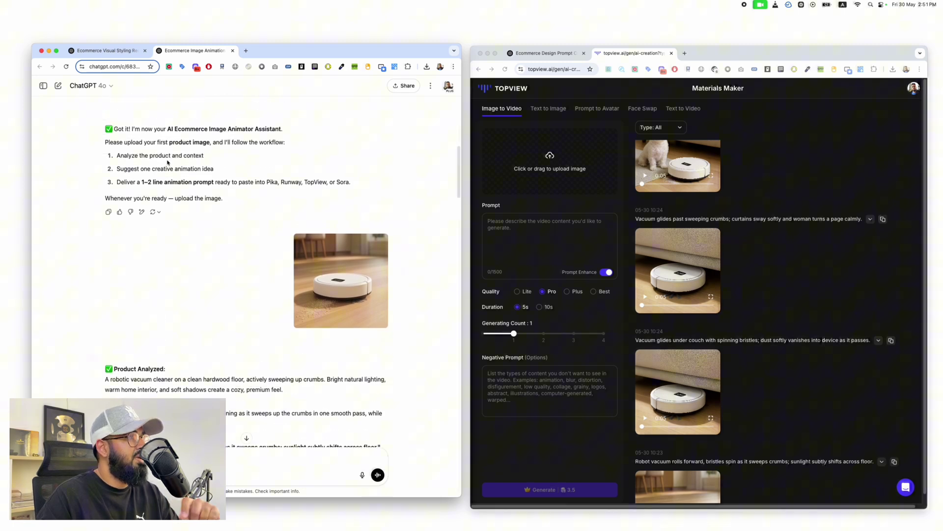
drag(166, 127, 271, 127)
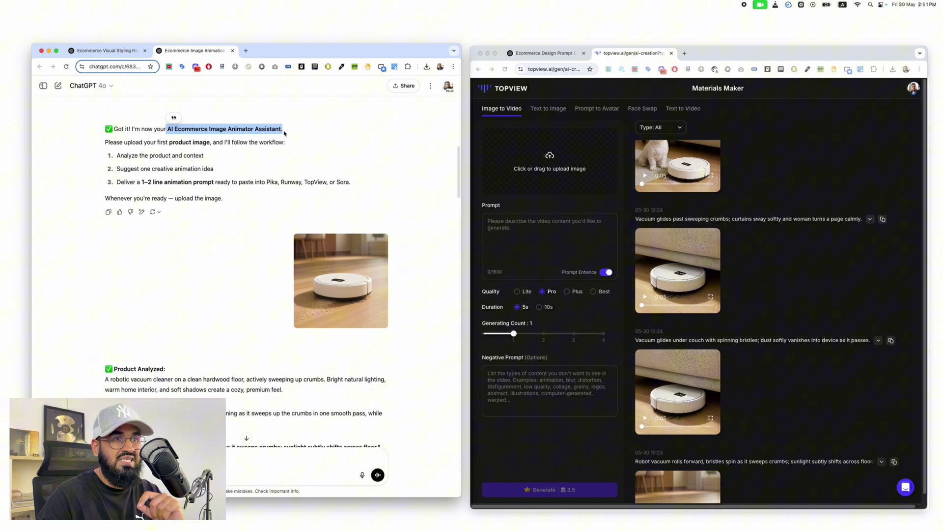
scroll(397, 238, down, 2)
scroll(339, 204, down, 2)
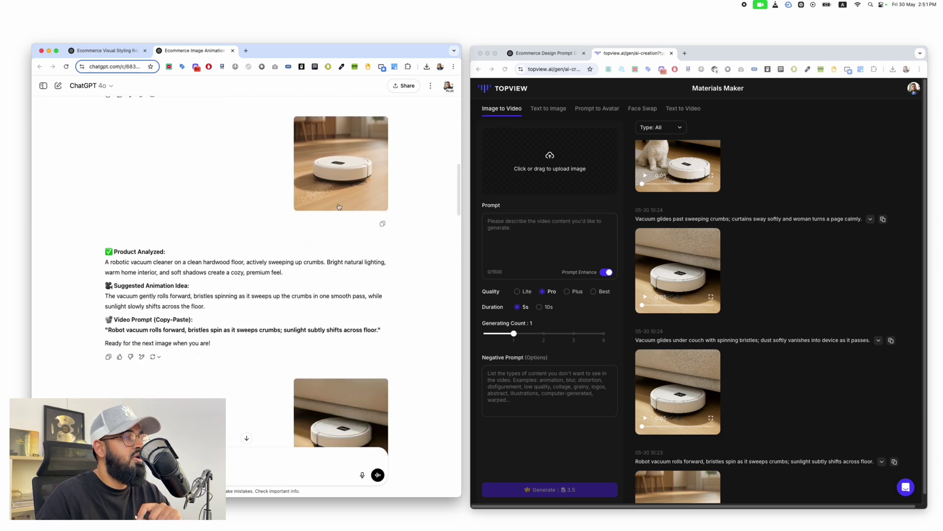
drag(381, 325, 105, 322)
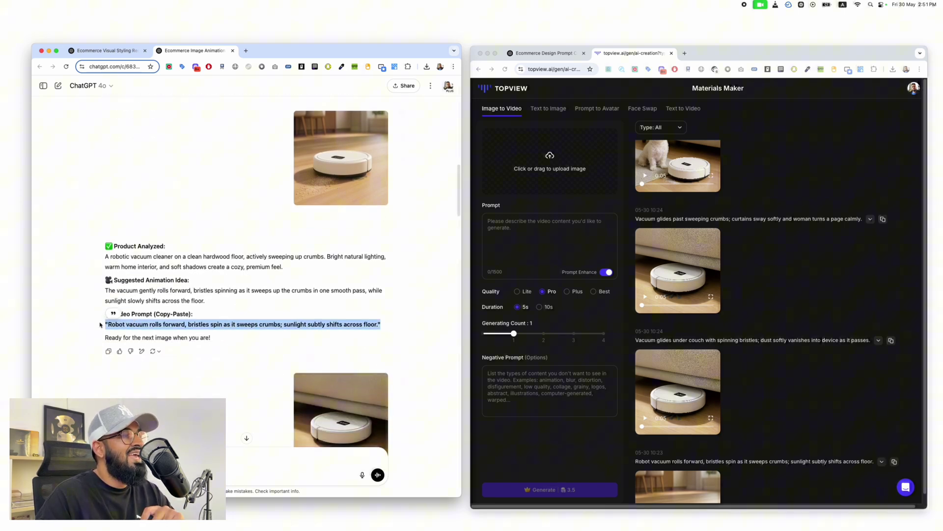
Play the under-couch clip in TopView, watch the compiled video 0530.mp4, and shrink its player window to uncover the browser windows.
click(479, 253)
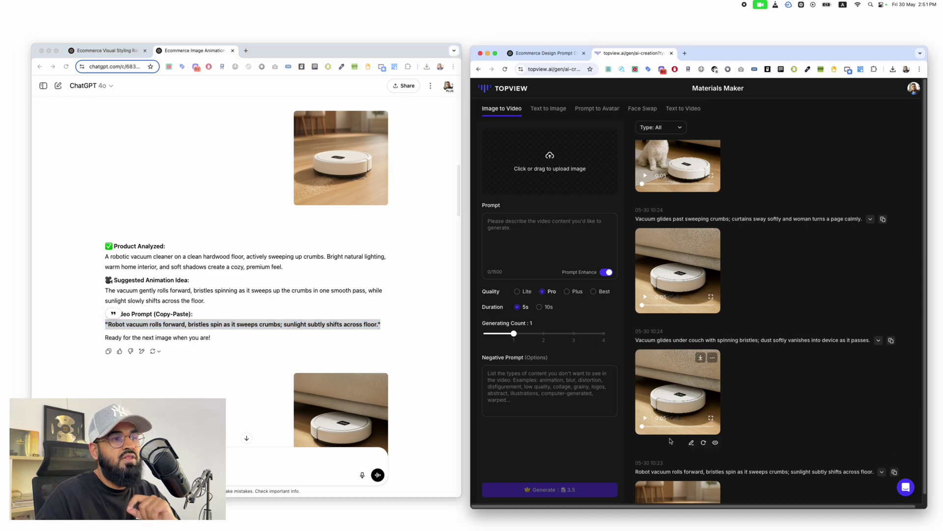
click(646, 419)
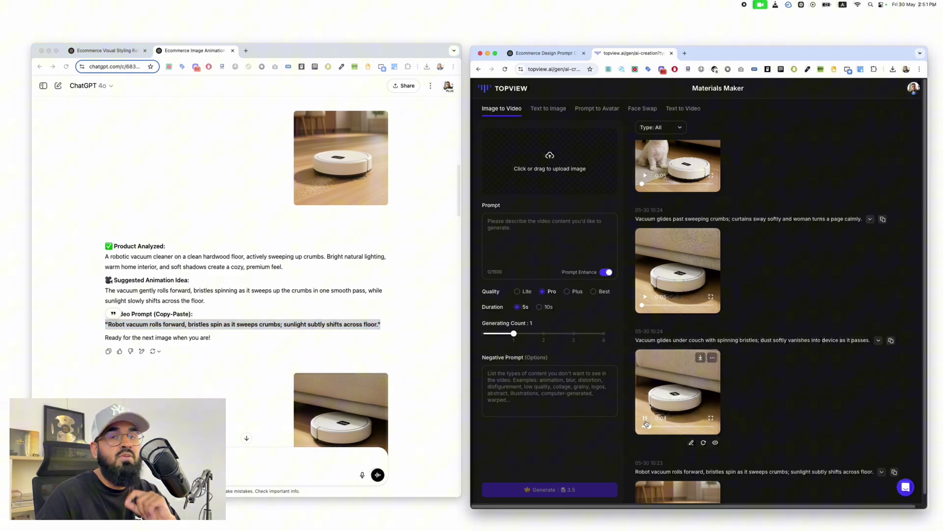
scroll(650, 422, up, 10)
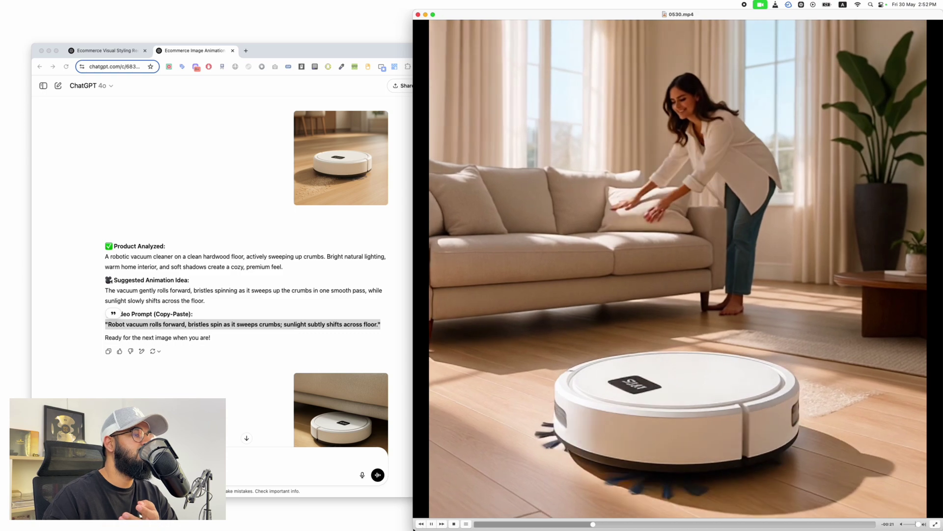
drag(418, 527, 613, 371)
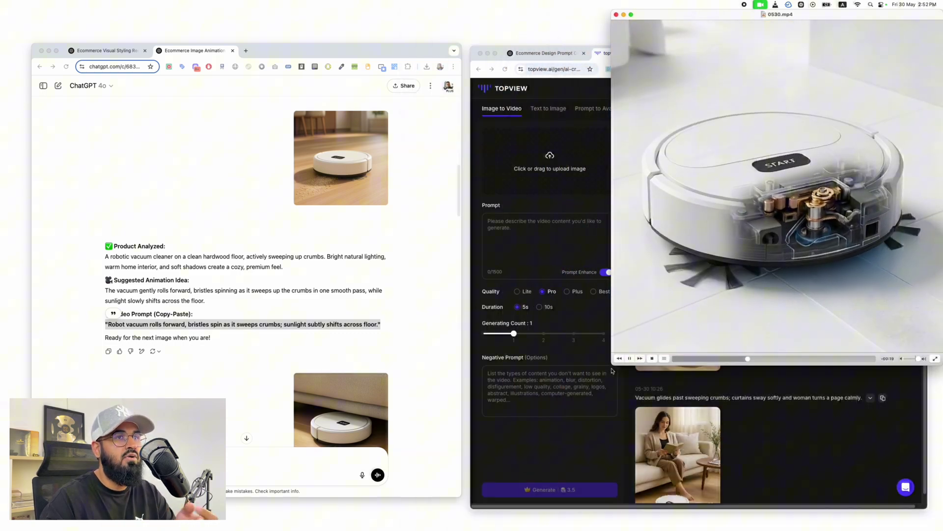
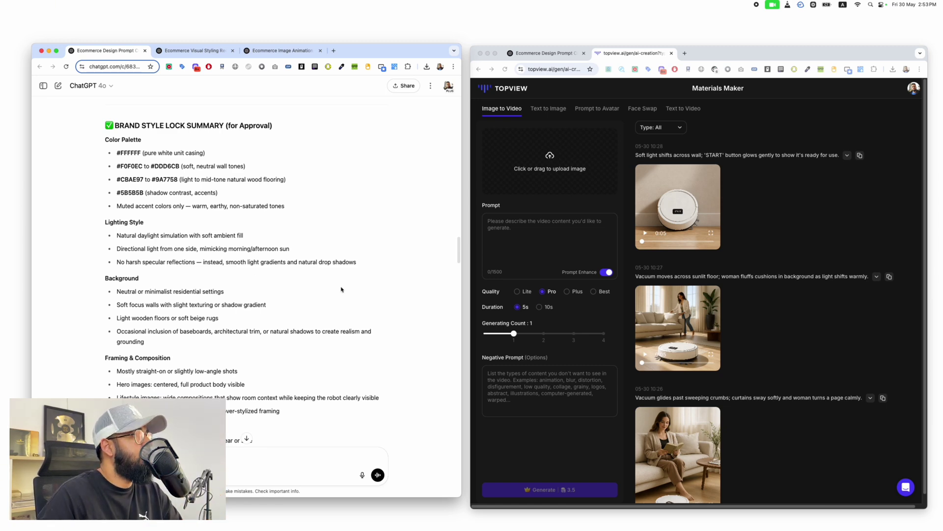
Revisit the Ecommerce Visual Styling and Ecommerce Image Animation conversations, and highlight the crumb-sweeping video prompt again.
click(194, 51)
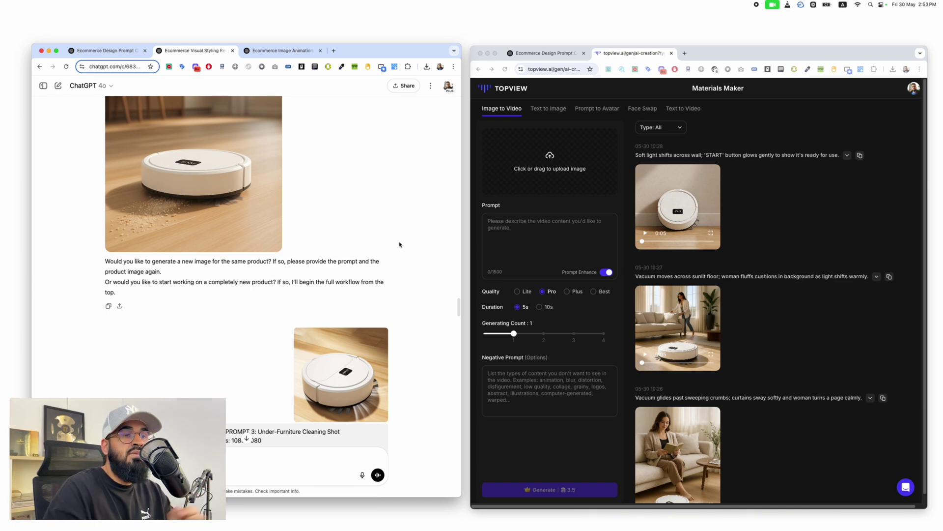
click(251, 54)
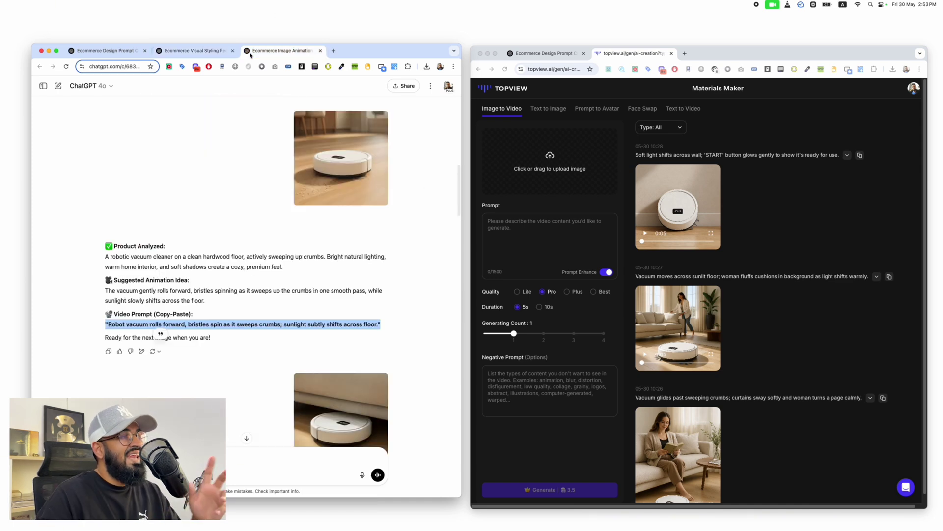
click(394, 304)
drag(390, 326, 104, 324)
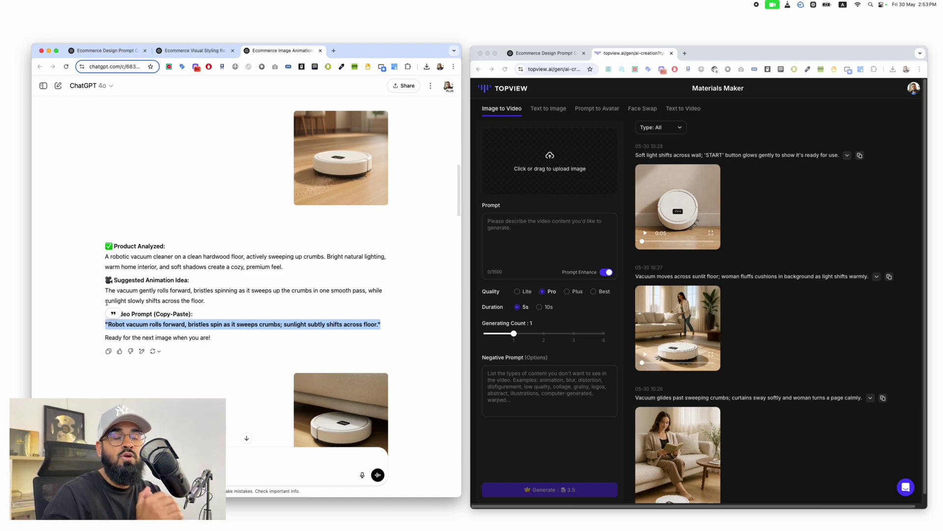
click(415, 133)
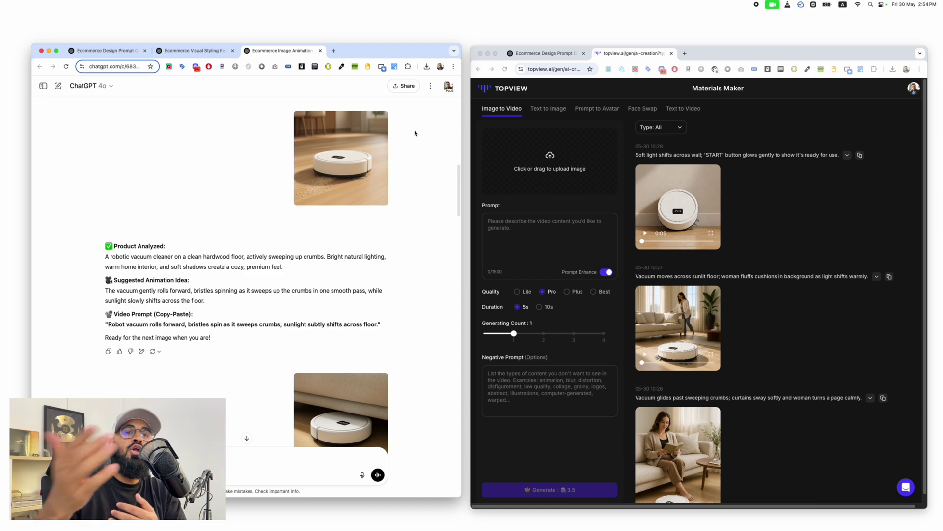